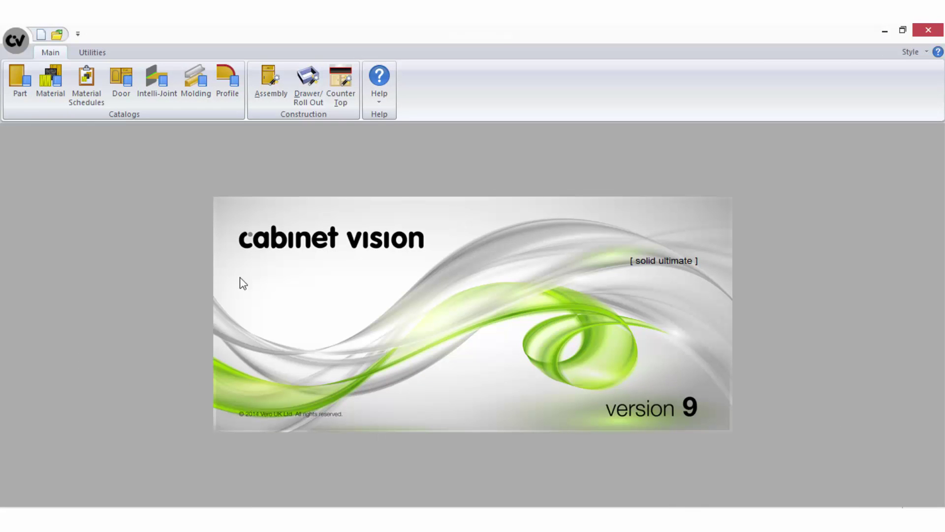
Step: Open the Material Manager and browse the Panel Stock, Miscellaneous and Drawer Guide categories
{"action": "left_click", "coordinate": [39, 89]}
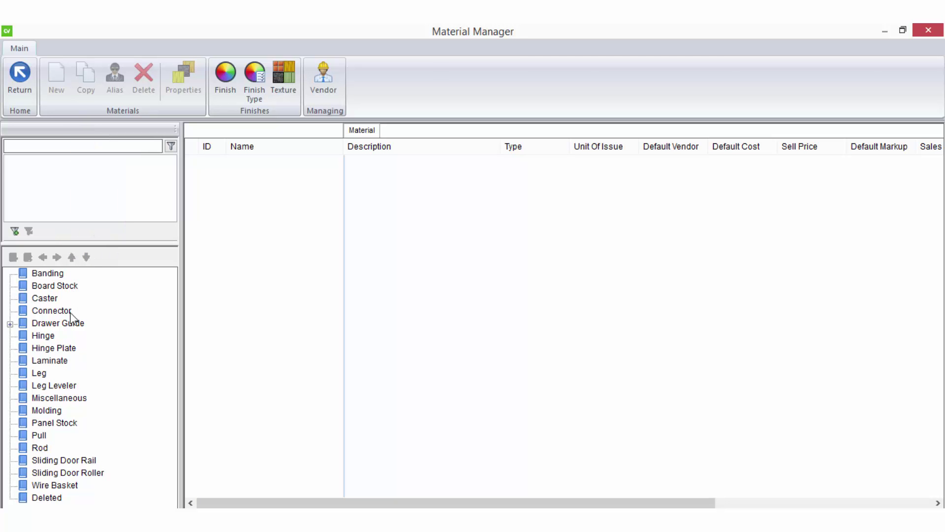
{"action": "left_click", "coordinate": [51, 422]}
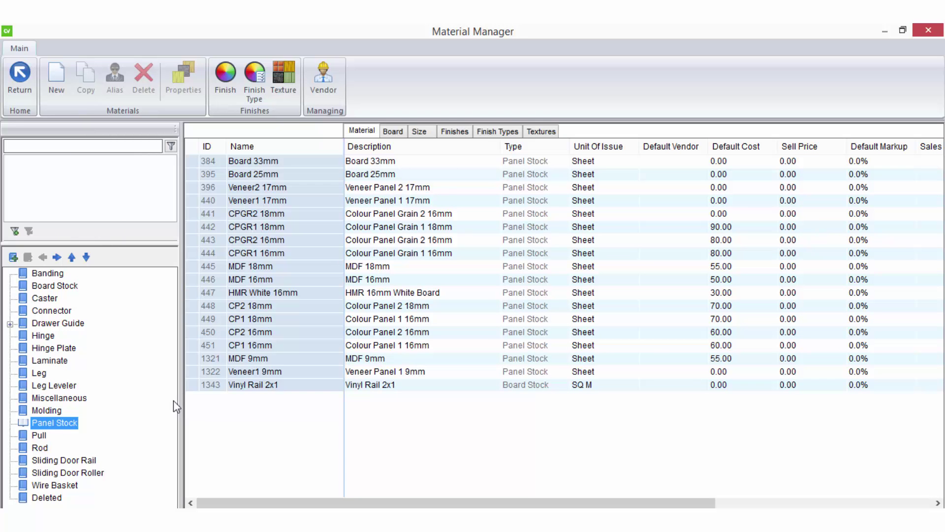
{"action": "left_click", "coordinate": [71, 398]}
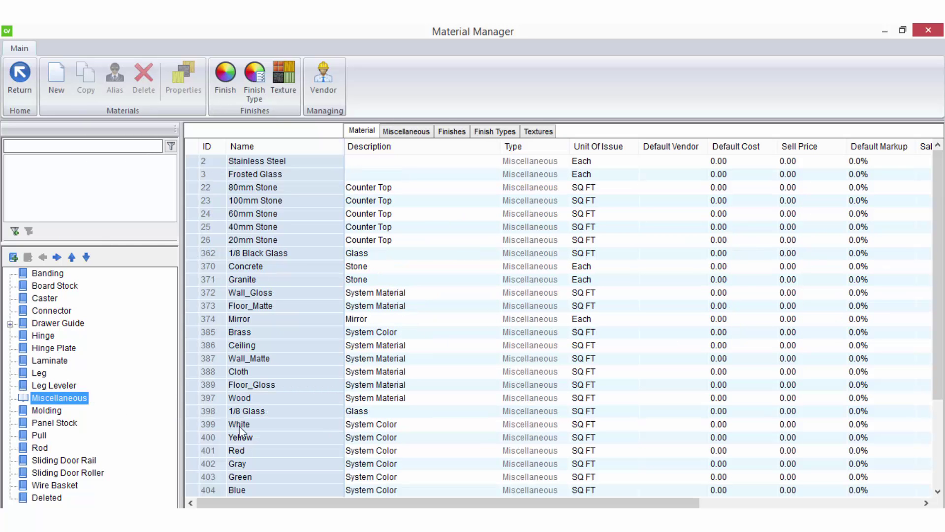
{"action": "left_click", "coordinate": [66, 324]}
Step: Expand Drawer Guide and Blum to reveal Metabox and Tandembox, then select Hettich
{"action": "left_click", "coordinate": [11, 324]}
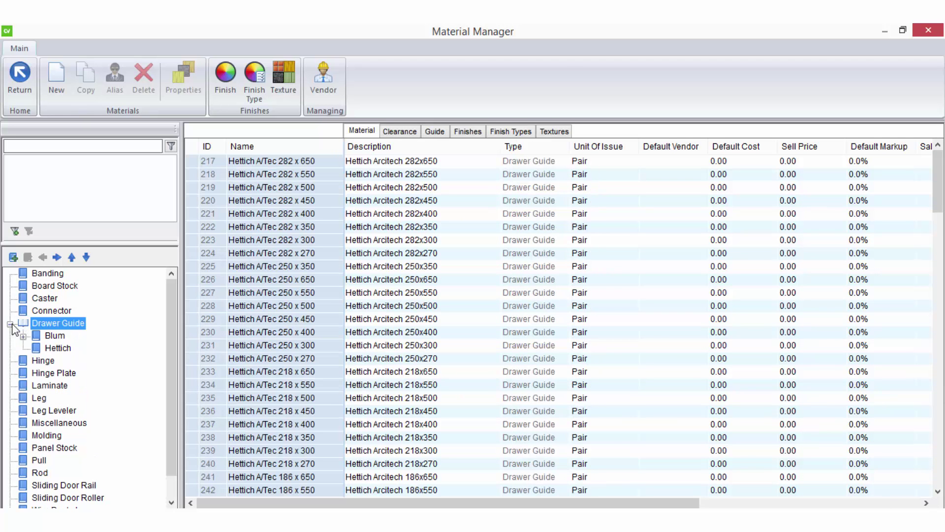
{"action": "left_click", "coordinate": [60, 336]}
{"action": "left_click", "coordinate": [24, 337]}
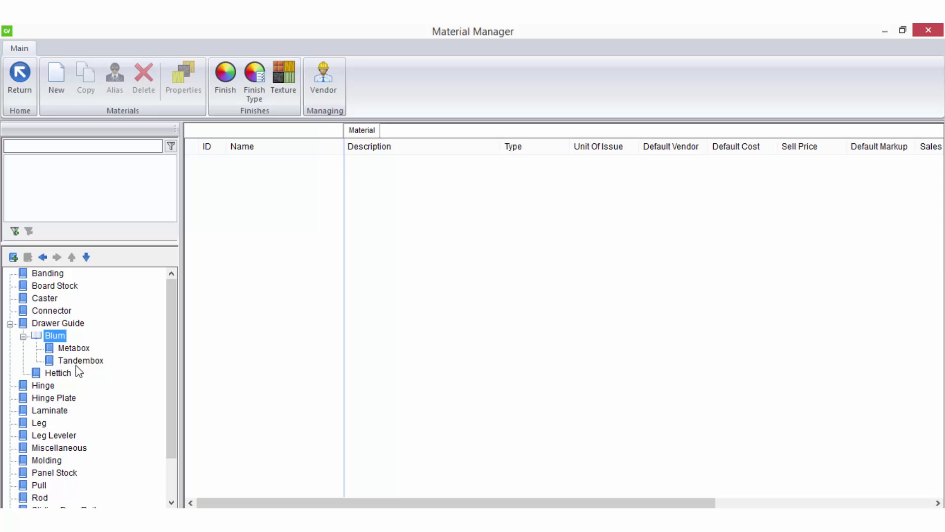
{"action": "left_click", "coordinate": [64, 375]}
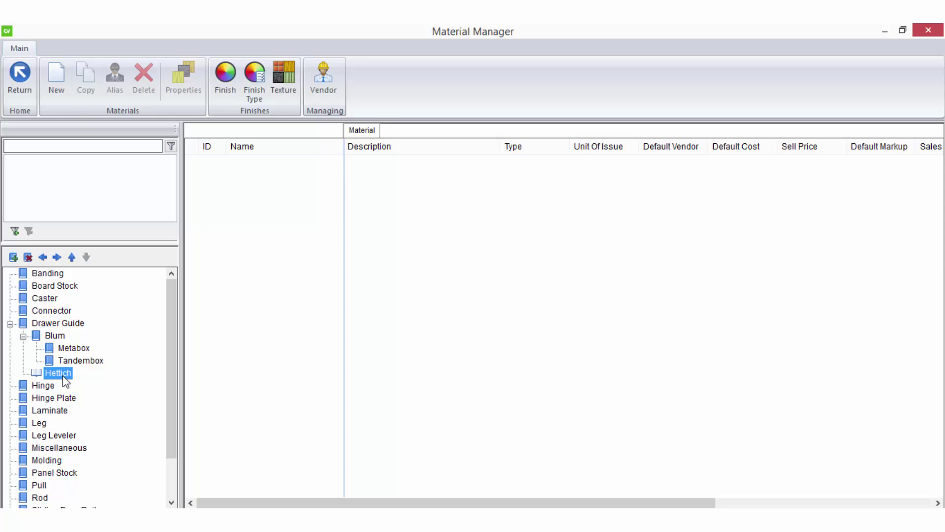
Step: Create a 'New Folder' group under Hettich and select it
{"action": "right_click", "coordinate": [65, 380]}
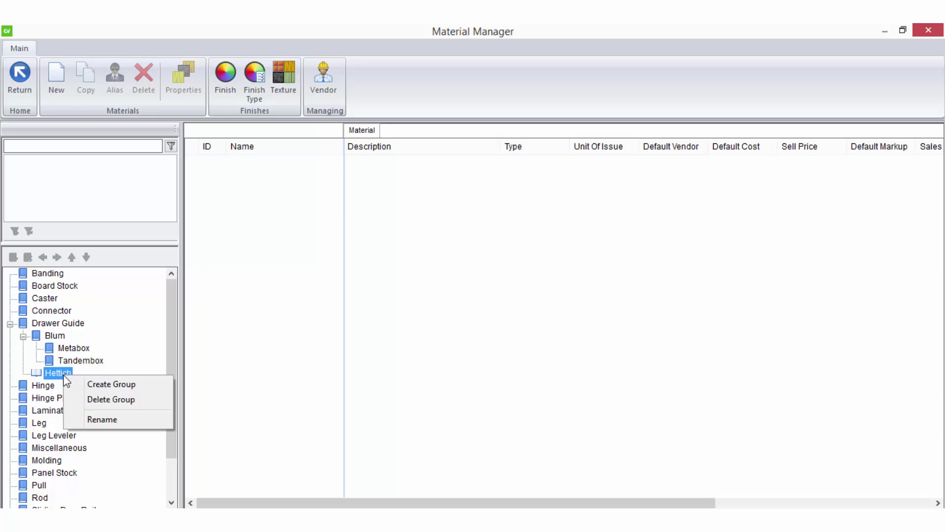
{"action": "left_click", "coordinate": [124, 384]}
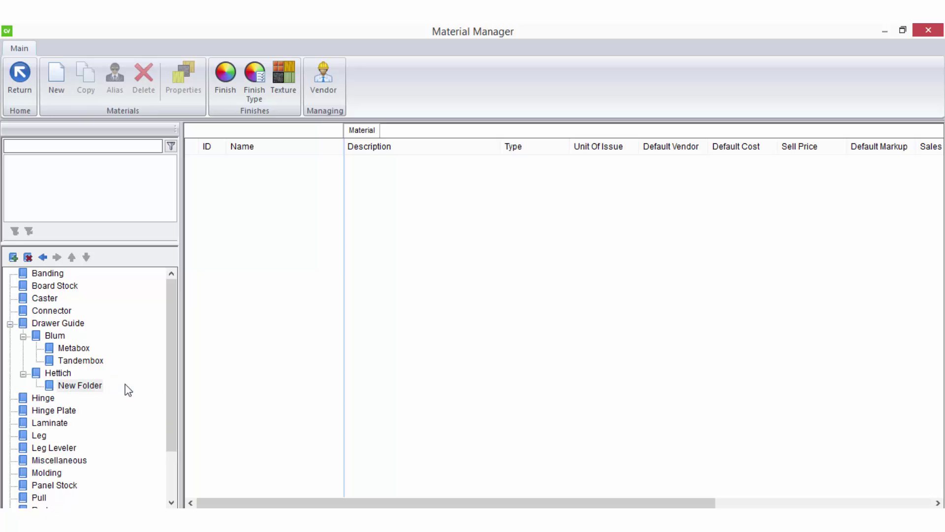
{"action": "left_click", "coordinate": [89, 387]}
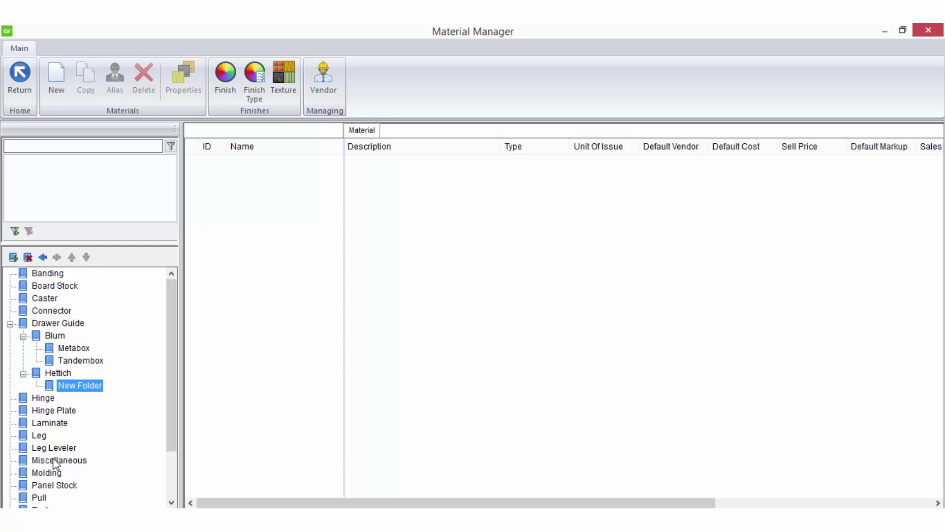
Step: Start a new Panel Stock material named 'TEST 16mm' with description 'TEST BOARD 16mm'
{"action": "left_click", "coordinate": [57, 486]}
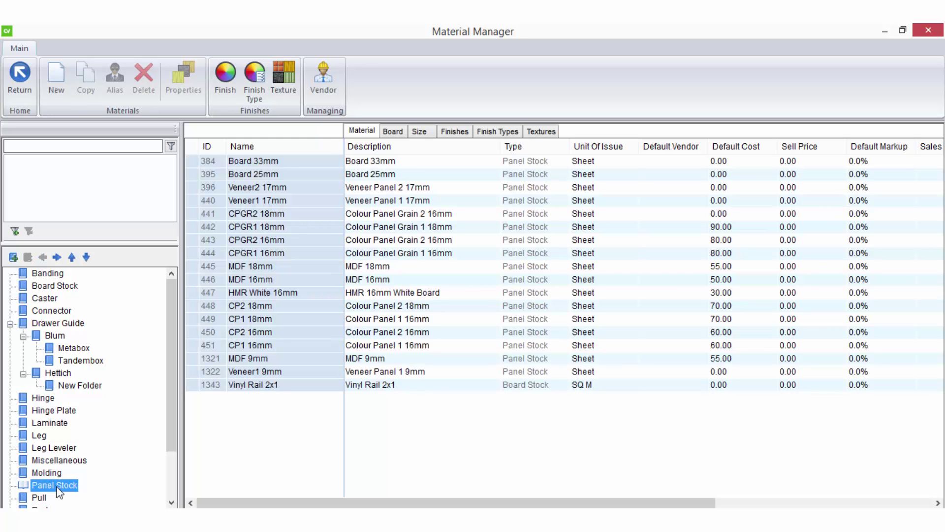
{"action": "left_click", "coordinate": [64, 77]}
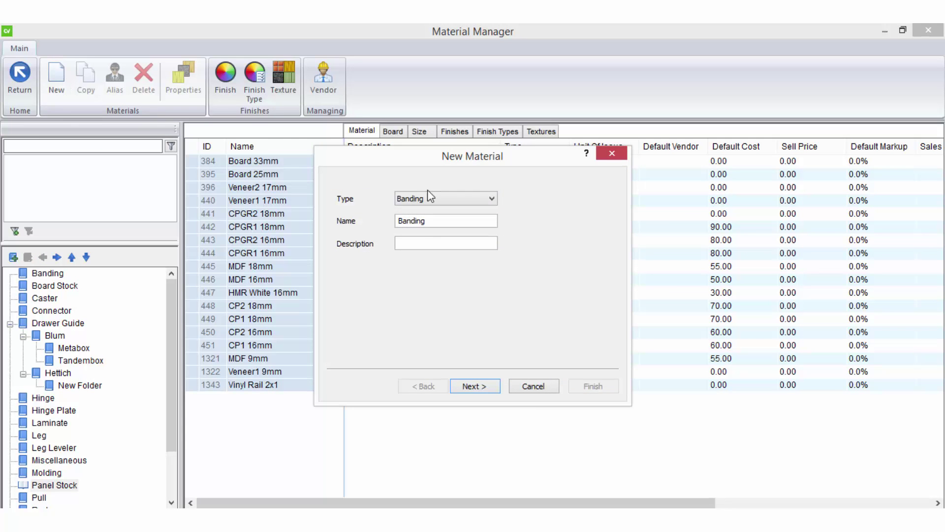
{"action": "left_click", "coordinate": [436, 197]}
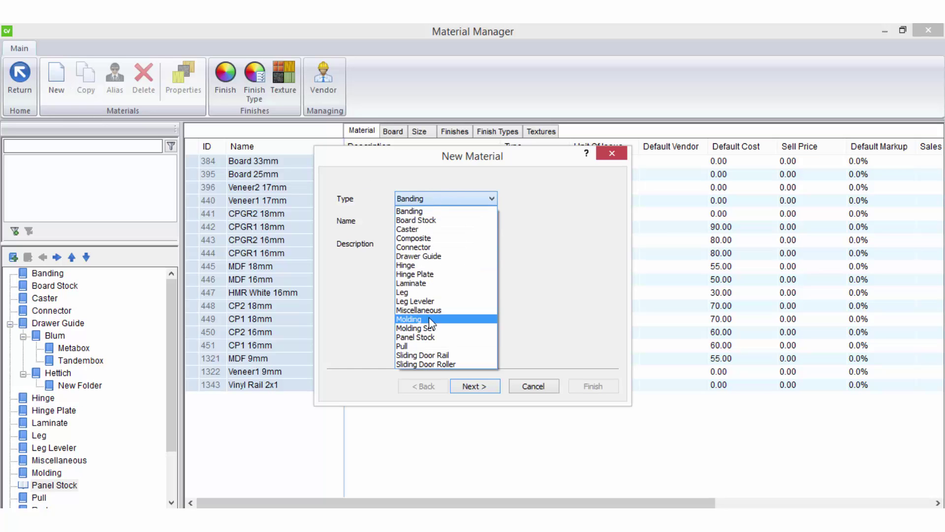
{"action": "left_click", "coordinate": [436, 337]}
{"action": "left_click_drag", "start_coordinate": [458, 222], "coordinate": [354, 230]}
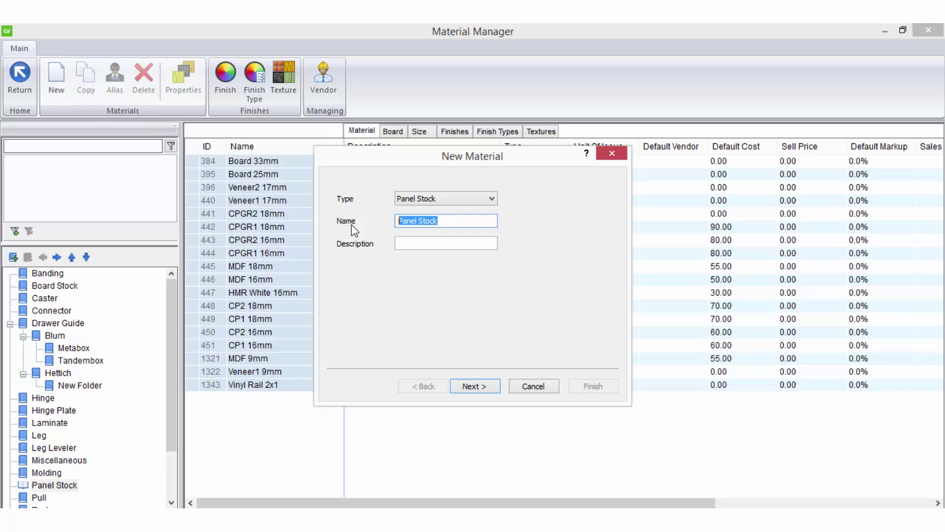
{"action": "type", "text": "TEST 16mm"}
{"action": "key", "text": "Tab"}
{"action": "type", "text": "TEST"}
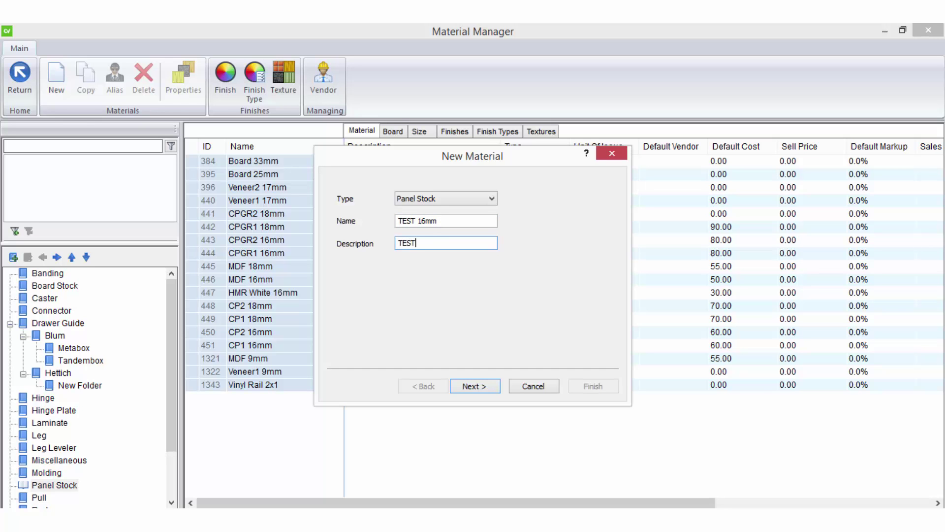
{"action": "type", "text": " BOARD 16mm"}
Step: Step through to the display finish page, then return to edit the panel Thickness
{"action": "left_click", "coordinate": [487, 386]}
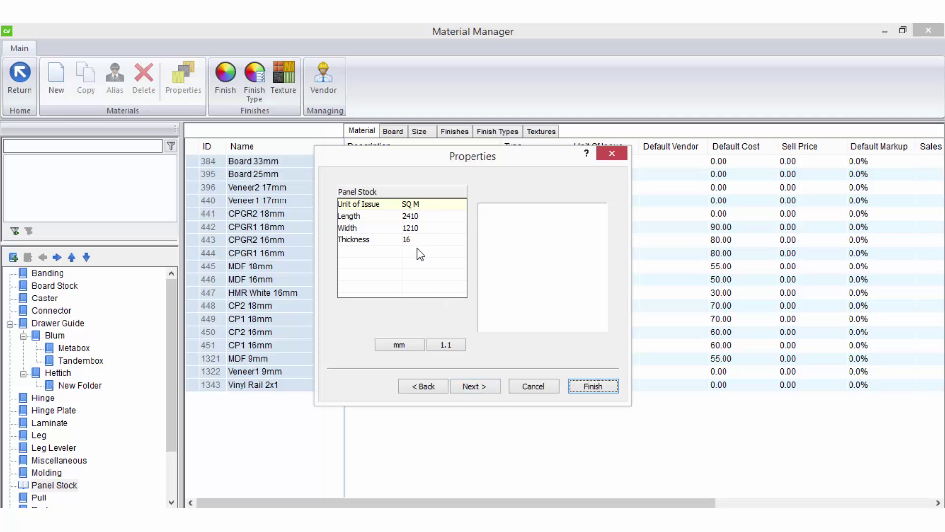
{"action": "left_click", "coordinate": [482, 387]}
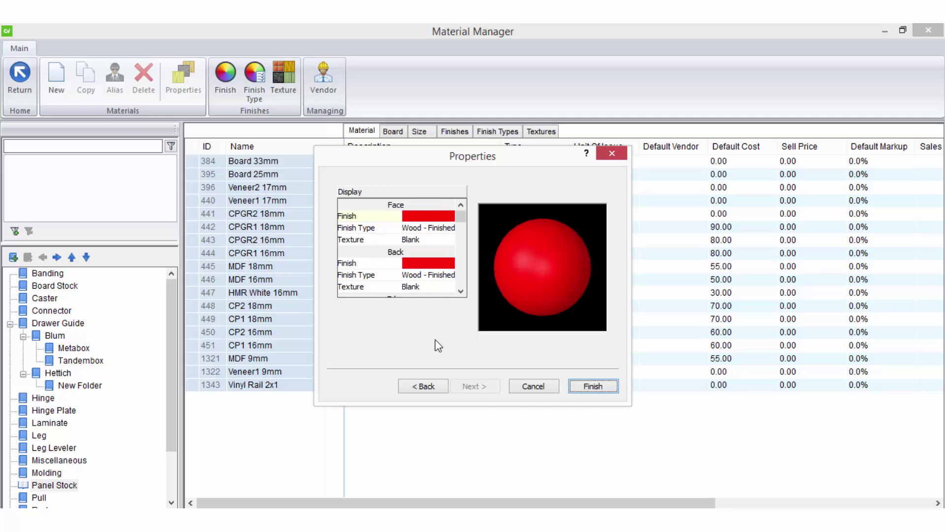
{"action": "left_click", "coordinate": [435, 386]}
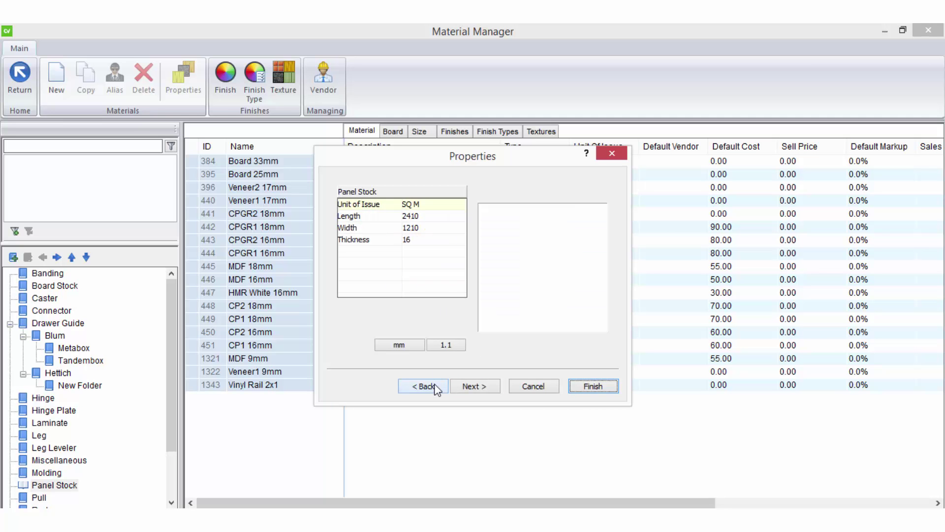
{"action": "left_click", "coordinate": [427, 241]}
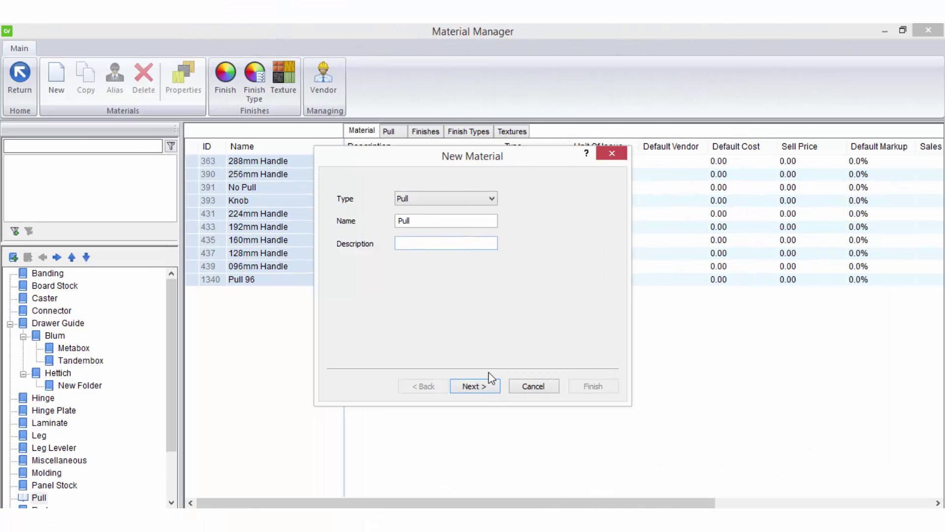
Step: Review the Pull properties: Length, Horizontal Inset, Vertical Inset and Type
{"action": "left_click", "coordinate": [486, 385]}
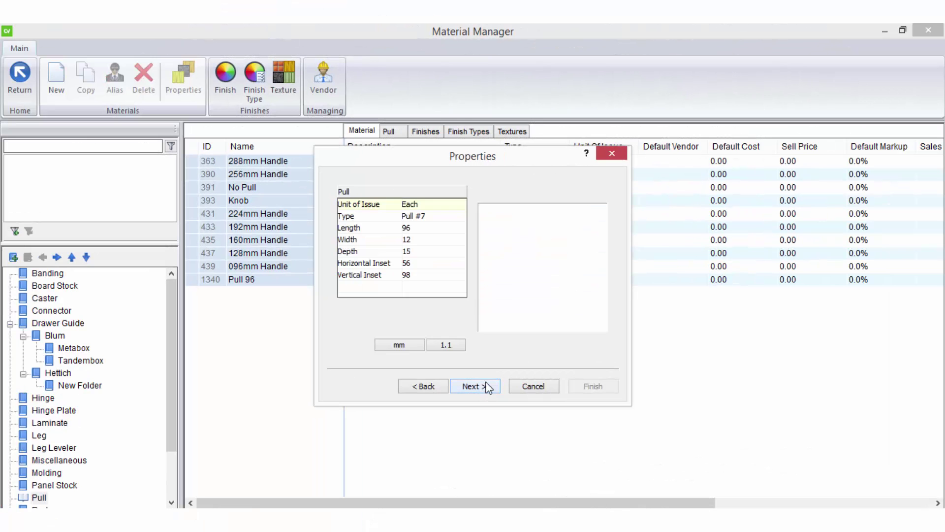
{"action": "left_click", "coordinate": [415, 227]}
{"action": "left_click", "coordinate": [421, 262]}
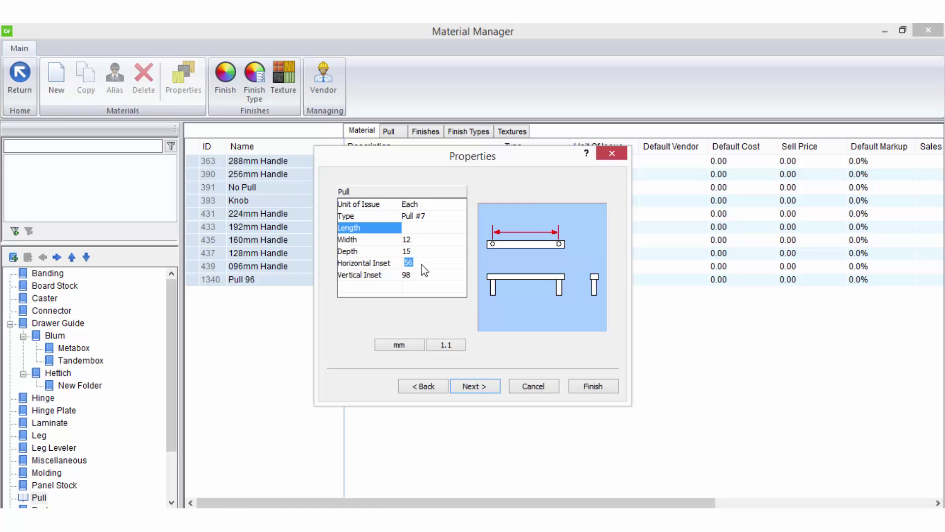
{"action": "left_click", "coordinate": [421, 274]}
{"action": "left_click", "coordinate": [435, 217]}
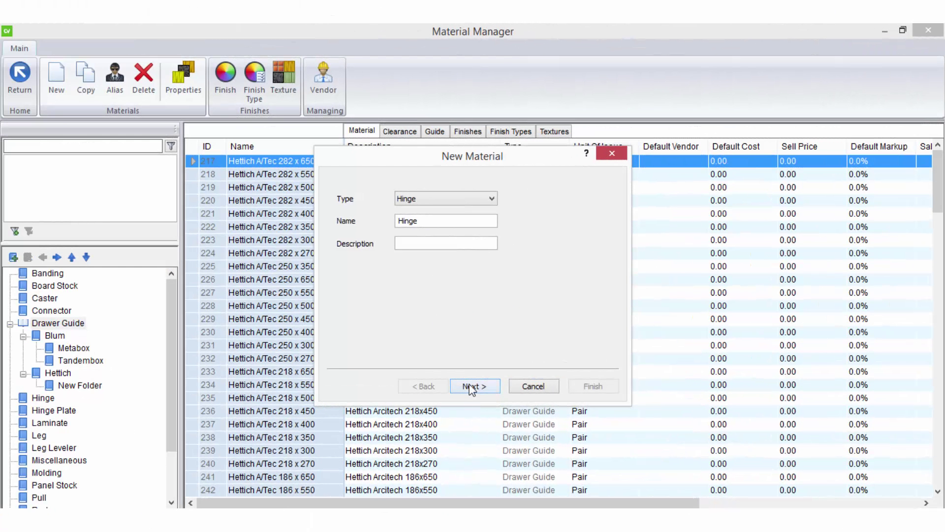
Step: Move on to the Hinge cup properties and check Diameter and Depth
{"action": "left_click", "coordinate": [472, 388]}
{"action": "left_click", "coordinate": [472, 386]}
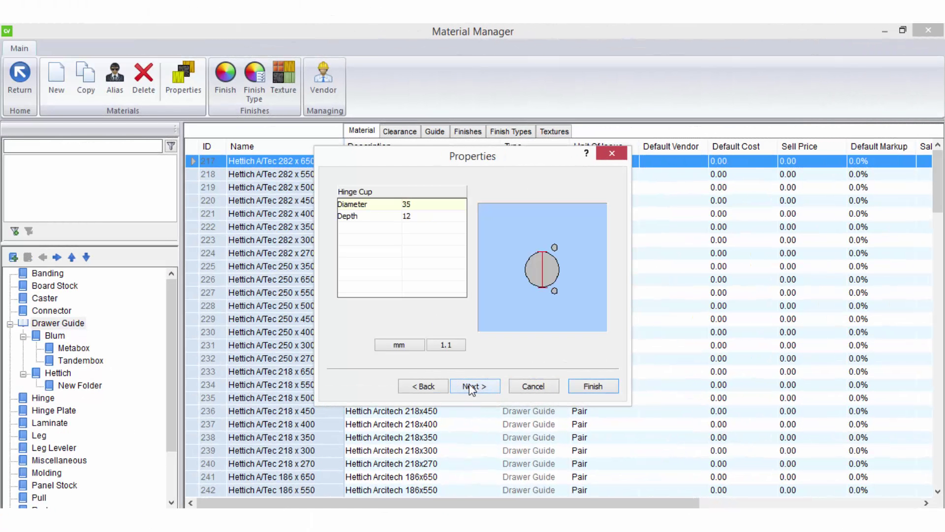
{"action": "left_click", "coordinate": [426, 205]}
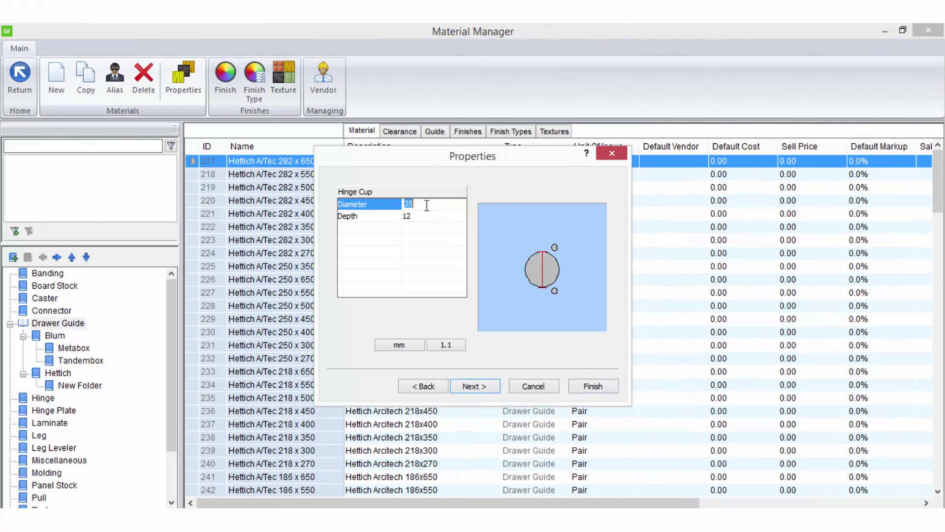
{"action": "left_click", "coordinate": [432, 215]}
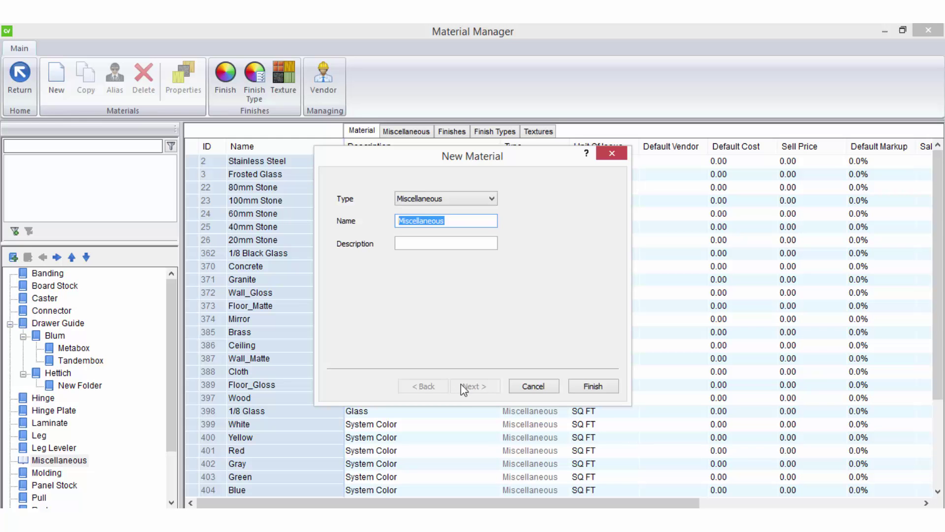
{"action": "left_click", "coordinate": [605, 386]}
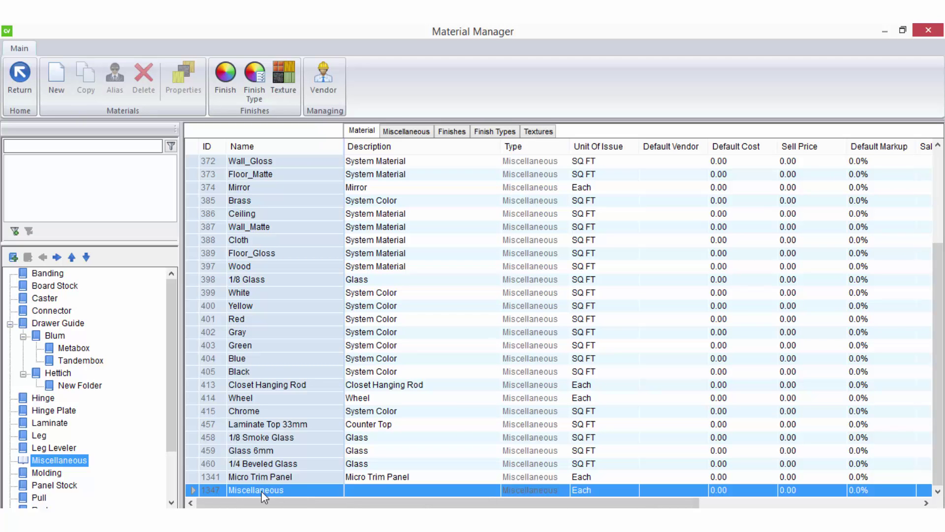
{"action": "right_click", "coordinate": [205, 492]}
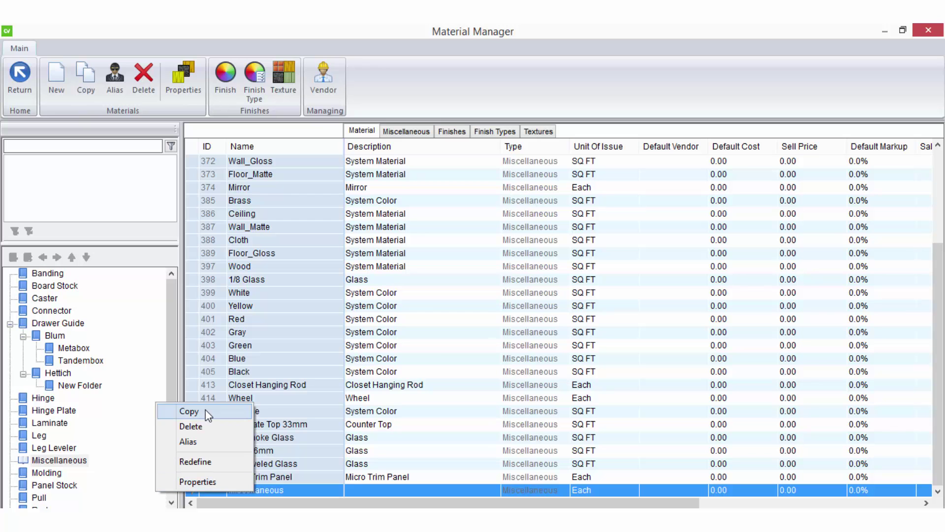
{"action": "left_click", "coordinate": [202, 492]}
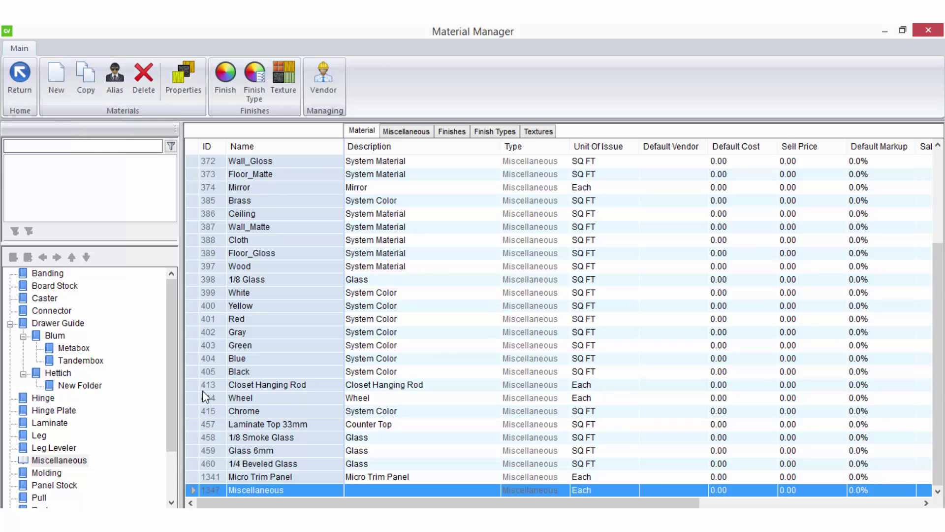
Step: List Panel Stock sorted by name, checking board thickness and panel sizes, then select Board 33mm
{"action": "left_click", "coordinate": [54, 485]}
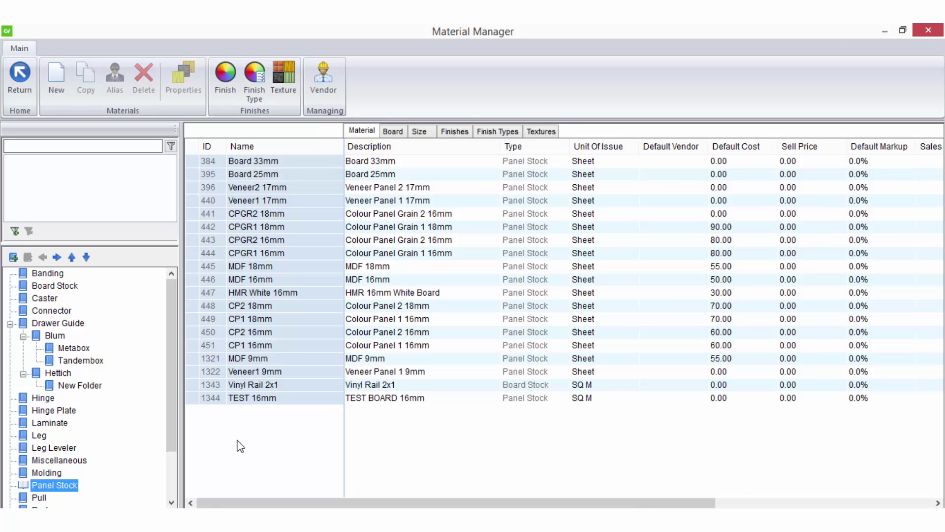
{"action": "left_click", "coordinate": [273, 147]}
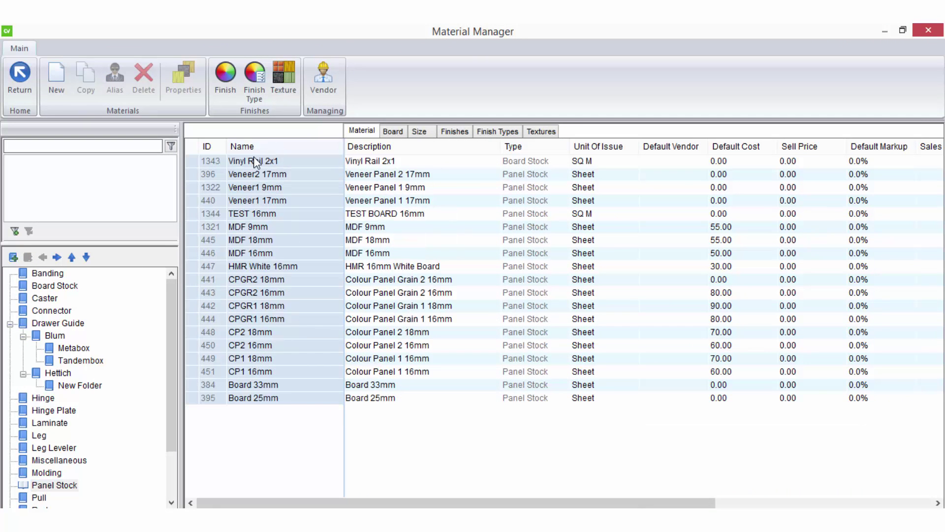
{"action": "left_click", "coordinate": [196, 174]}
{"action": "left_click", "coordinate": [393, 130]}
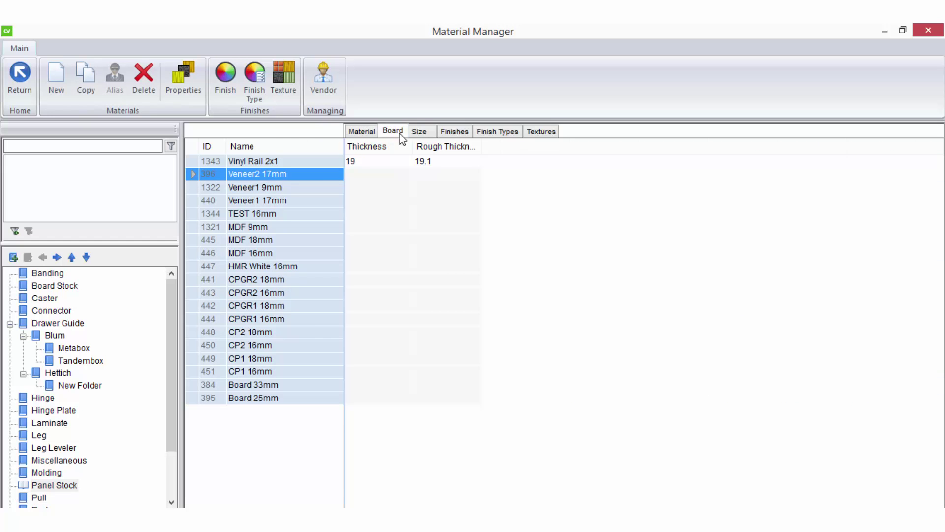
{"action": "left_click", "coordinate": [419, 132]}
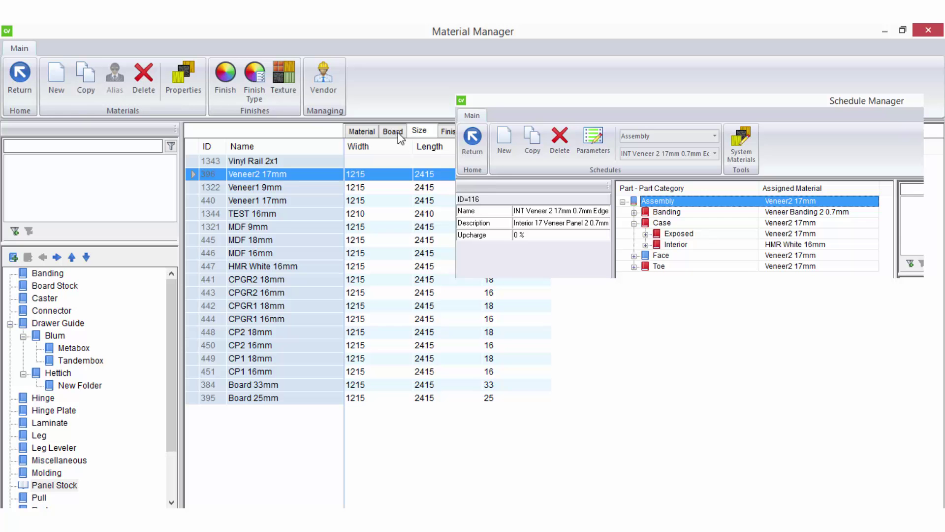
{"action": "left_click", "coordinate": [70, 323]}
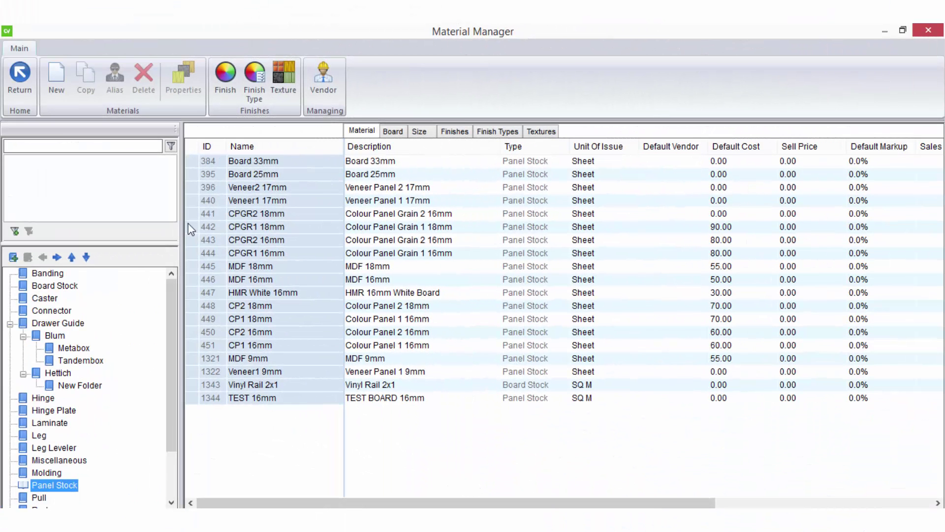
{"action": "left_click", "coordinate": [197, 164]}
Step: Create an alias of Board 33mm named 'Sample Alias' with the same description, and select it
{"action": "right_click", "coordinate": [197, 163]}
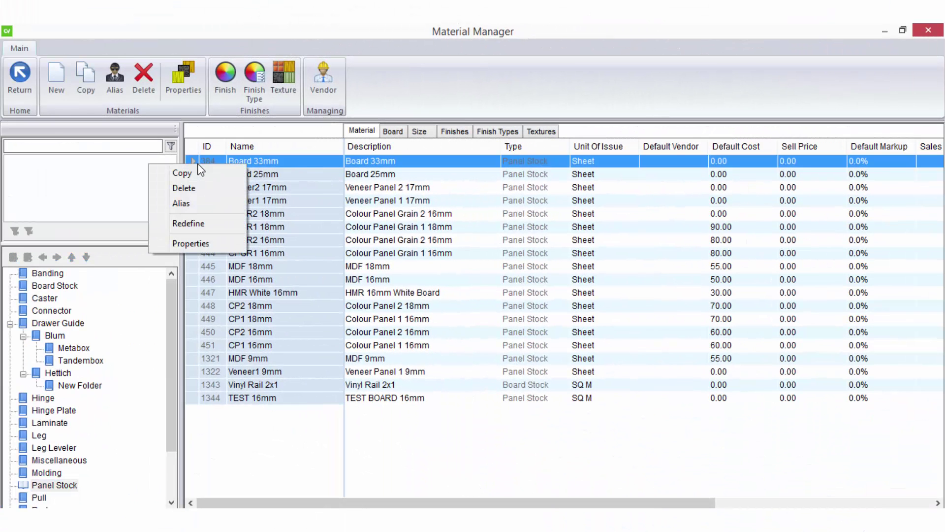
{"action": "left_click", "coordinate": [226, 205]}
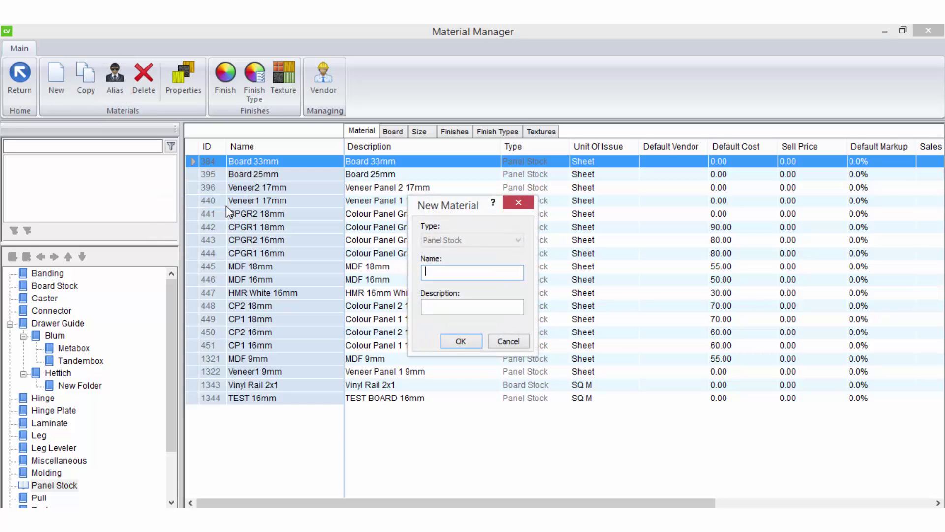
{"action": "type", "text": "Sample Alias"}
{"action": "left_click", "coordinate": [428, 307]}
{"action": "type", "text": "Sample Alias"}
{"action": "left_click", "coordinate": [460, 341]}
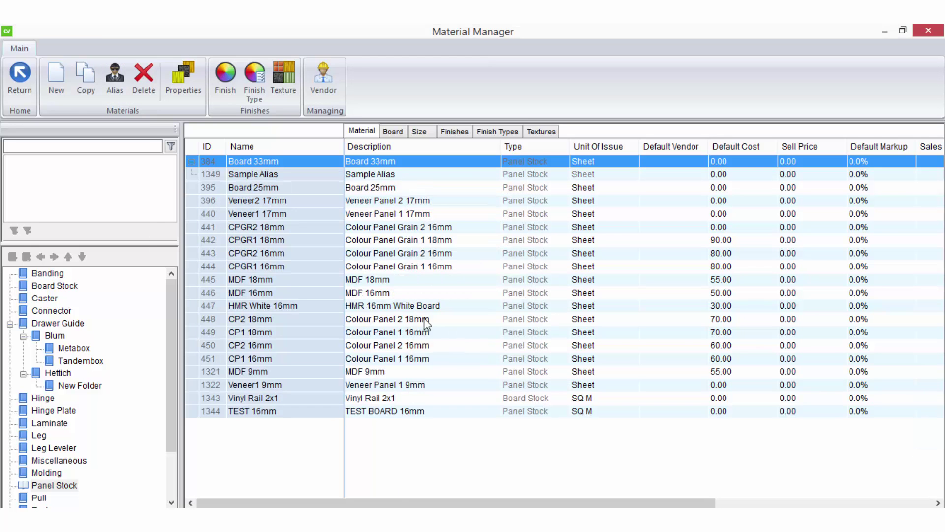
{"action": "left_click", "coordinate": [259, 178]}
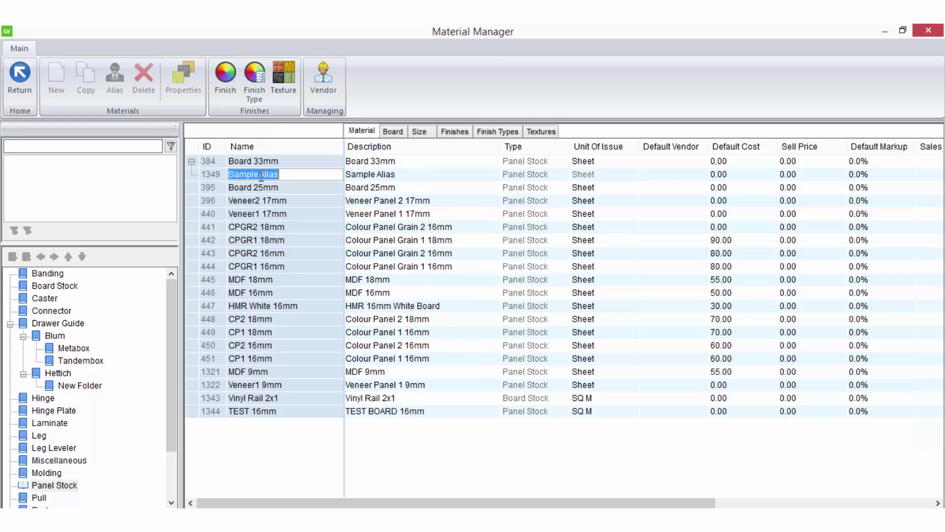
{"action": "right_click", "coordinate": [220, 175]}
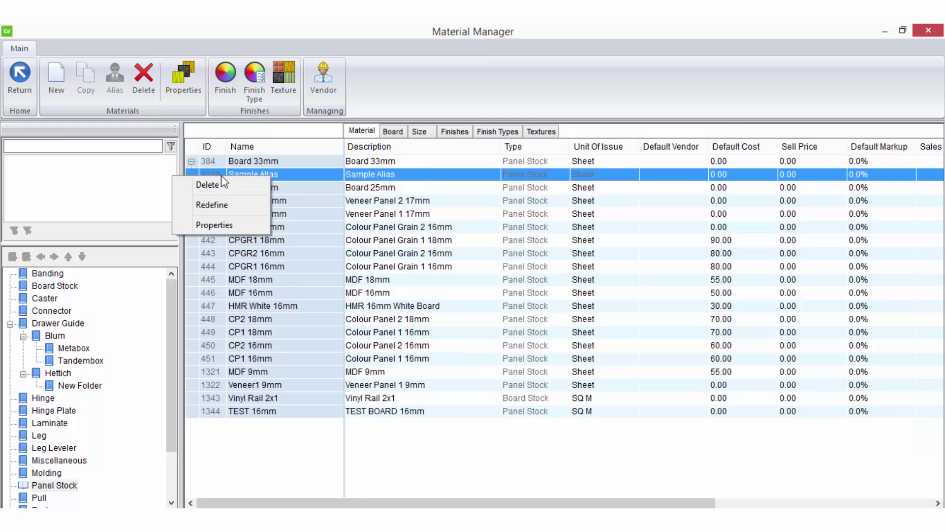
{"action": "left_click", "coordinate": [231, 221]}
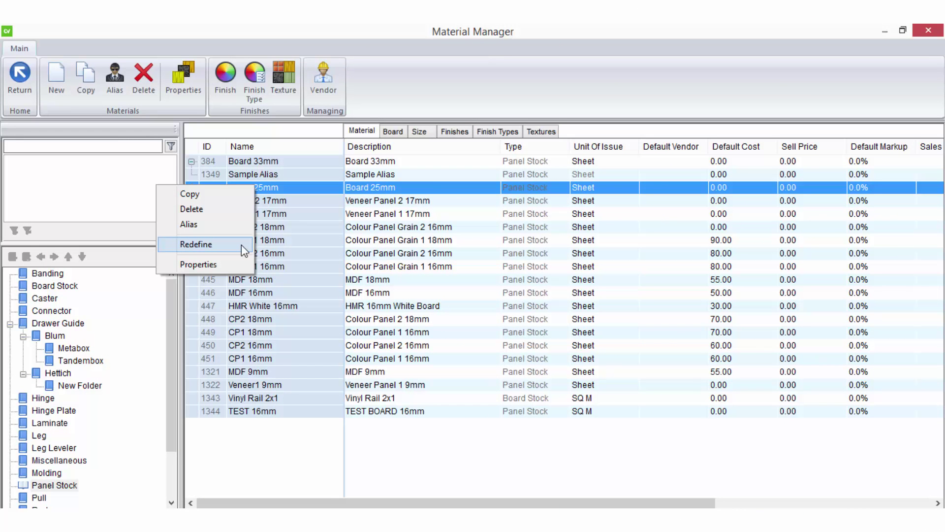
{"action": "left_click", "coordinate": [241, 244]}
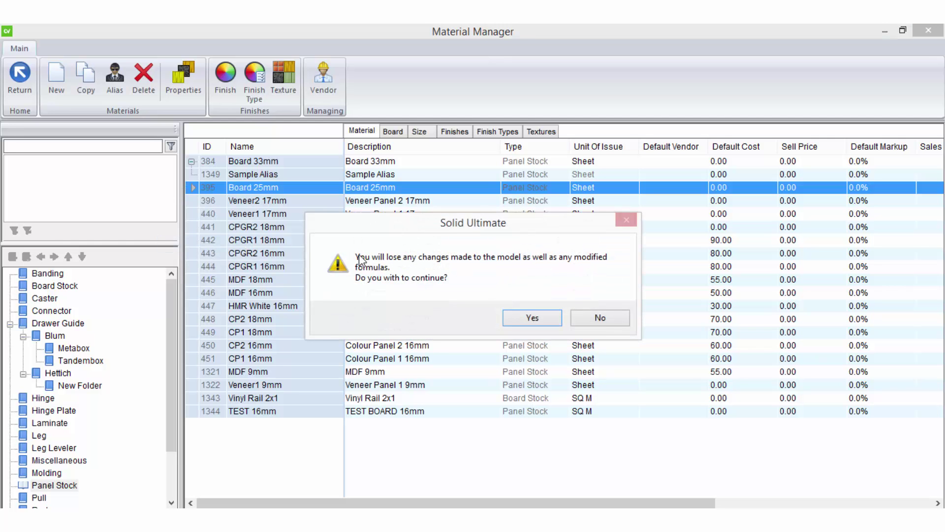
{"action": "left_click", "coordinate": [597, 318]}
{"action": "right_click", "coordinate": [264, 187]}
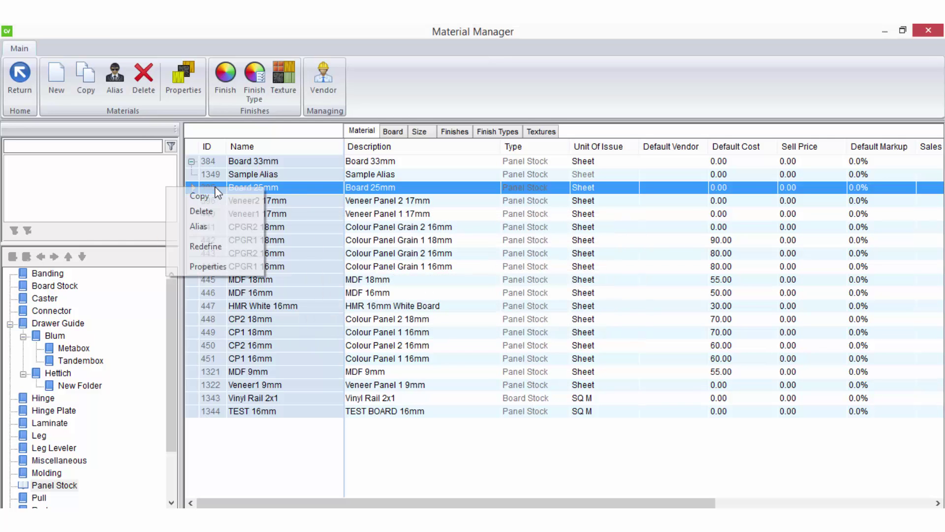
Step: Open Board 25mm's properties, reopen them from its ID, and check Operations and General settings
{"action": "left_click", "coordinate": [233, 267]}
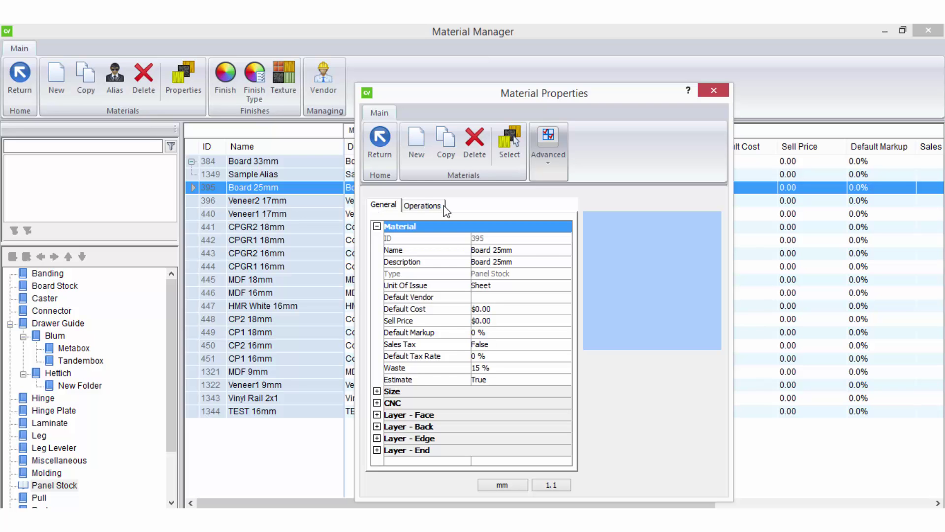
{"action": "left_click", "coordinate": [380, 143]}
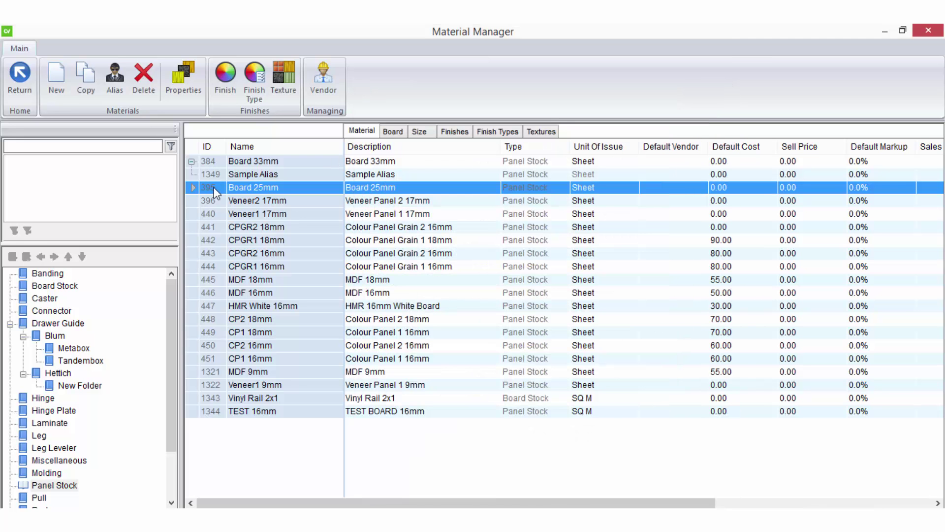
{"action": "double_click", "coordinate": [216, 191]}
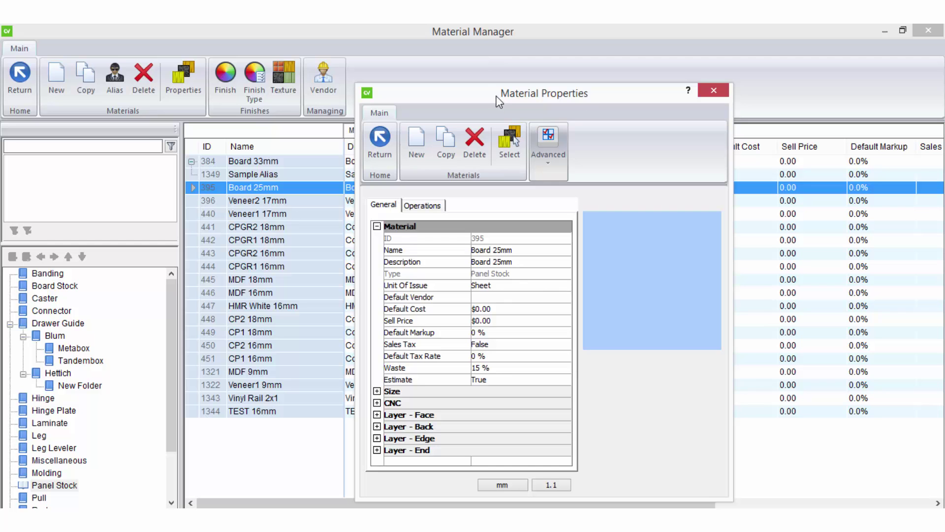
{"action": "left_click", "coordinate": [422, 206]}
{"action": "left_click", "coordinate": [387, 207]}
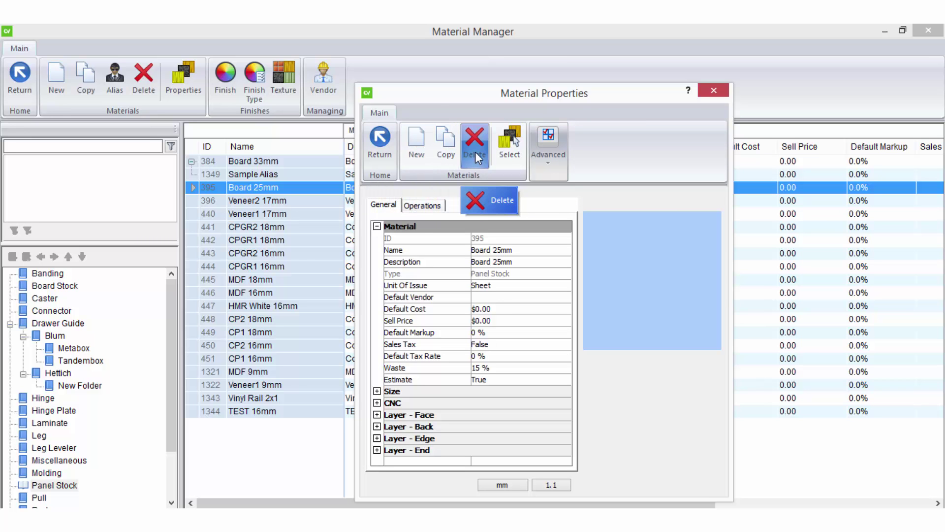
Step: Swap the properties window to another material, browsing Molding and Panel Stock to load CP1 16mm
{"action": "left_click", "coordinate": [509, 147]}
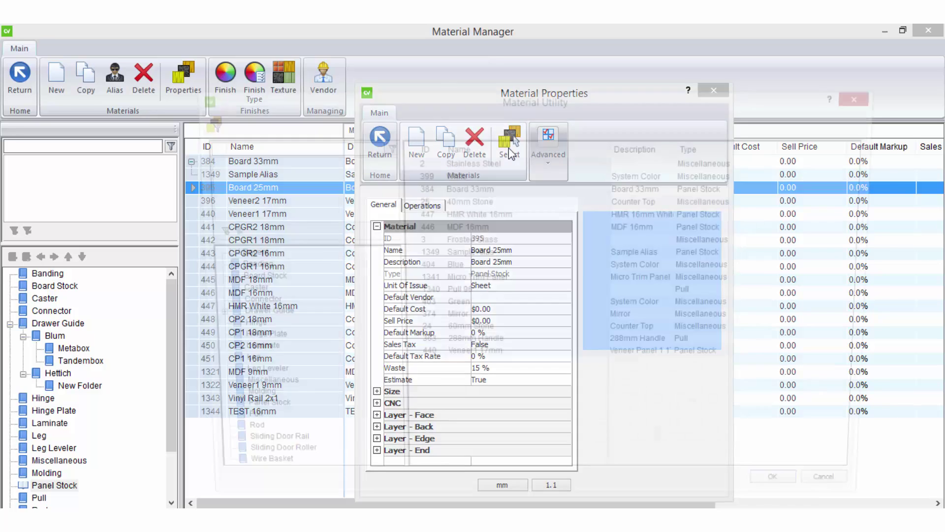
{"action": "left_click", "coordinate": [244, 406]}
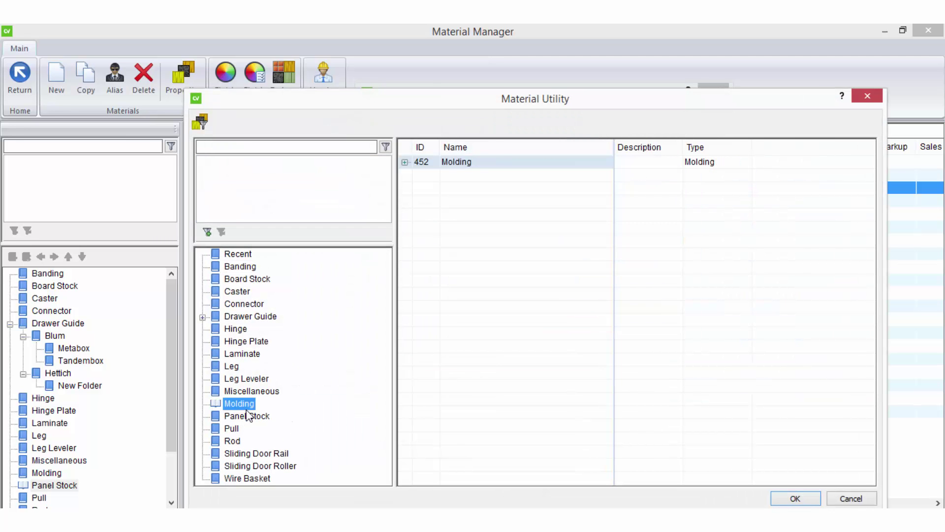
{"action": "left_click", "coordinate": [246, 416]}
{"action": "double_click", "coordinate": [426, 348]}
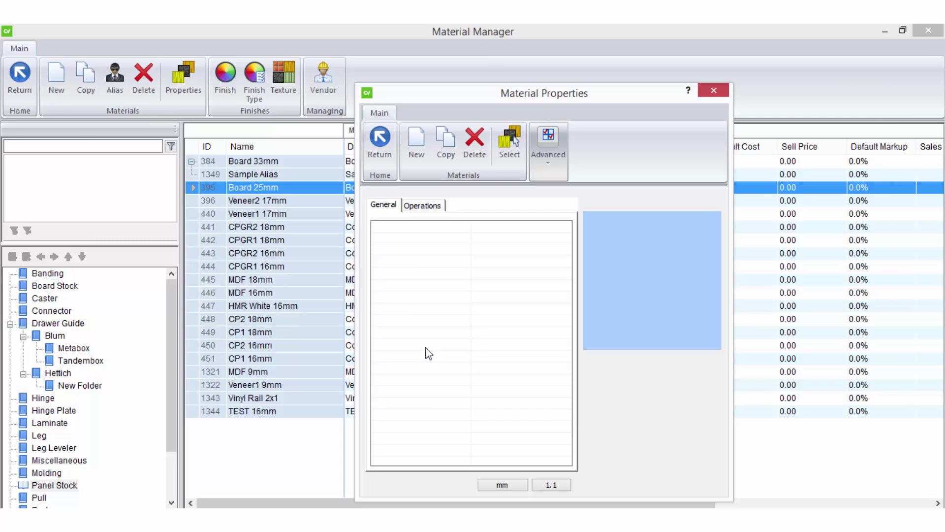
{"action": "left_click", "coordinate": [543, 166]}
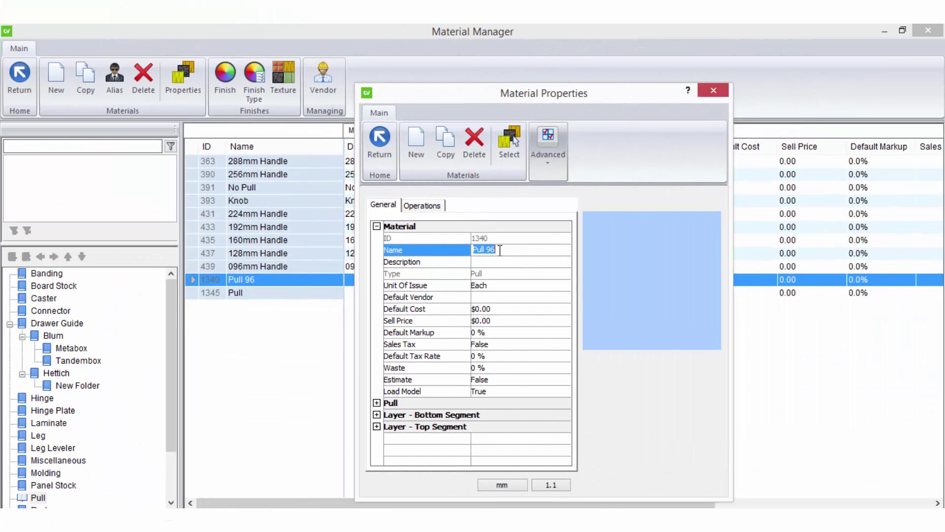
Step: Open the kit editor for Pull 96 and select its Screw part
{"action": "left_click", "coordinate": [548, 141]}
{"action": "left_click", "coordinate": [551, 202]}
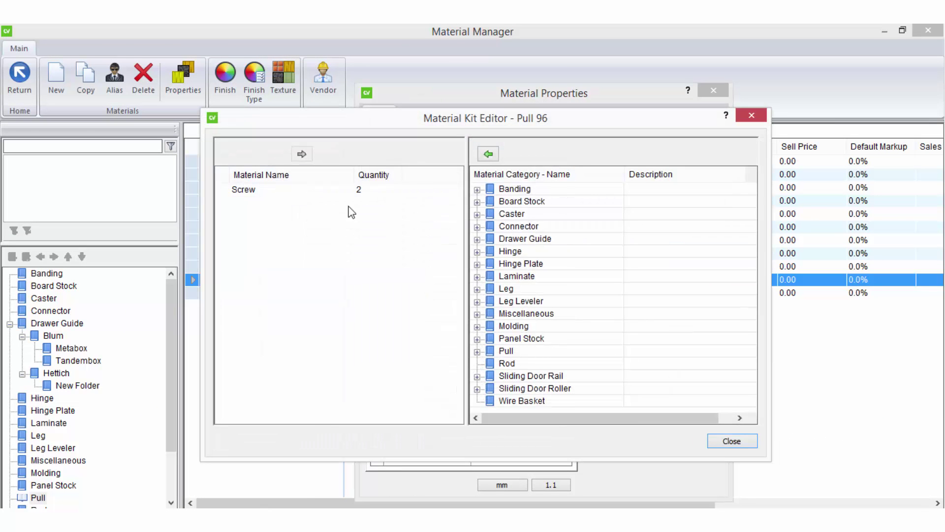
{"action": "left_click", "coordinate": [256, 191]}
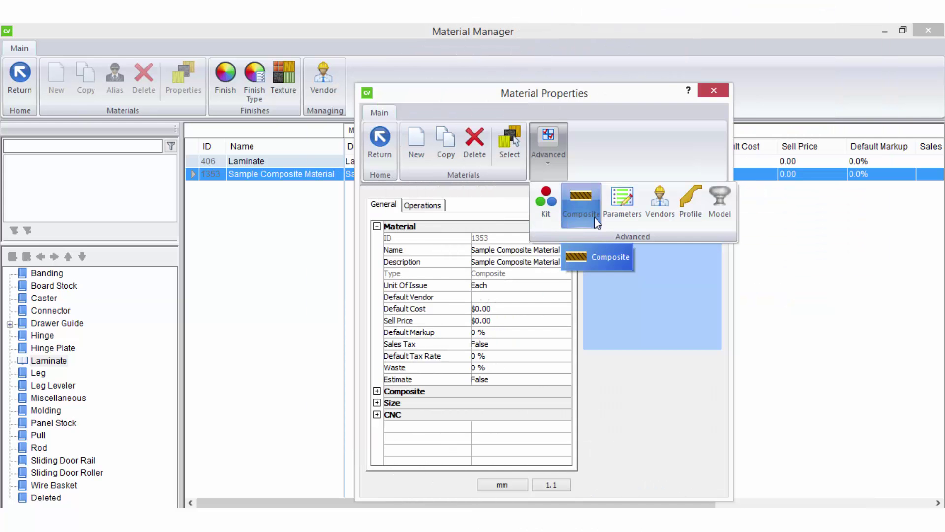
Step: Inspect Sample Composite Material's layers, selecting Laminate and Board 33mm
{"action": "left_click", "coordinate": [595, 217]}
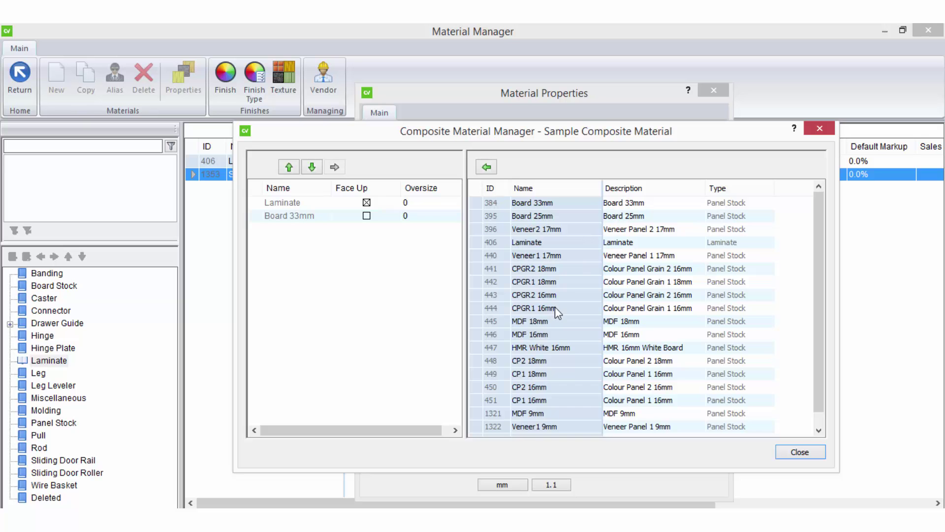
{"action": "left_click", "coordinate": [257, 203]}
{"action": "left_click", "coordinate": [256, 215]}
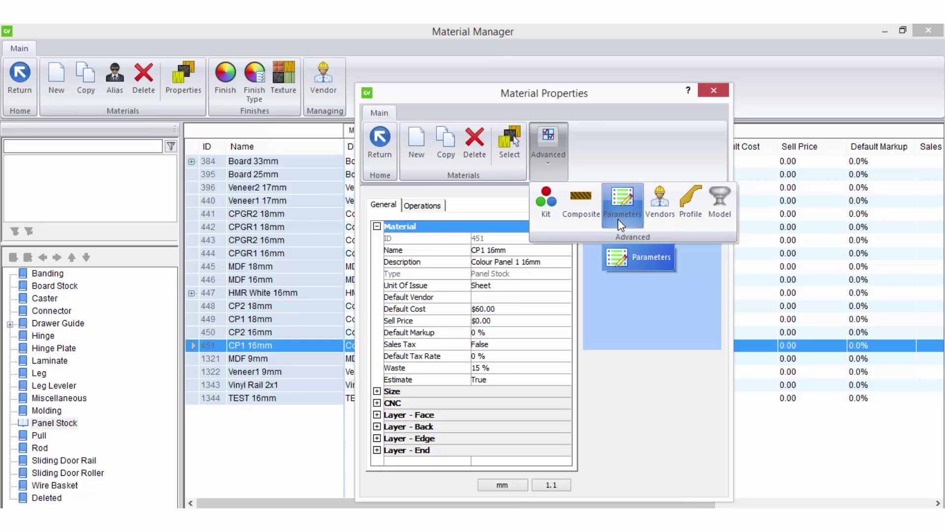
Step: Review CP1 16mm's empty parameters list, its vendors, and the molding profile rotated in 3D
{"action": "left_click", "coordinate": [618, 219]}
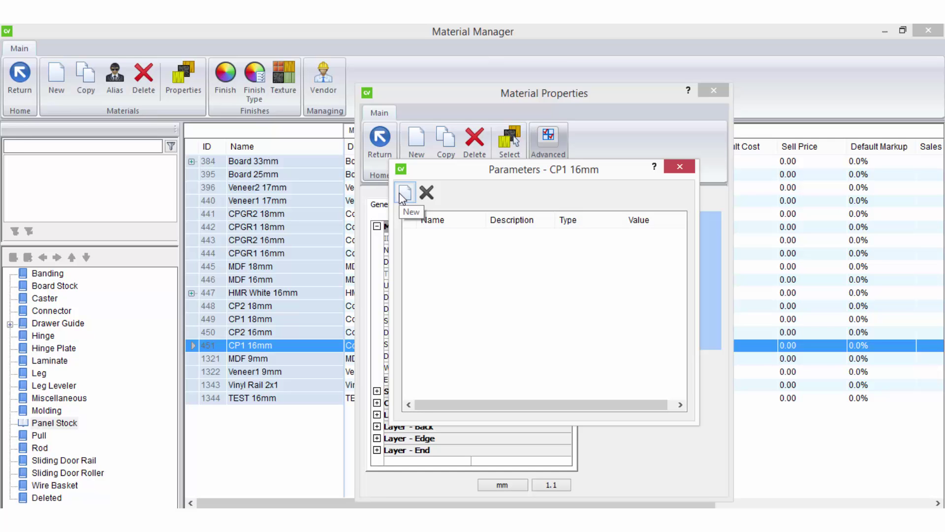
{"action": "left_click", "coordinate": [680, 167]}
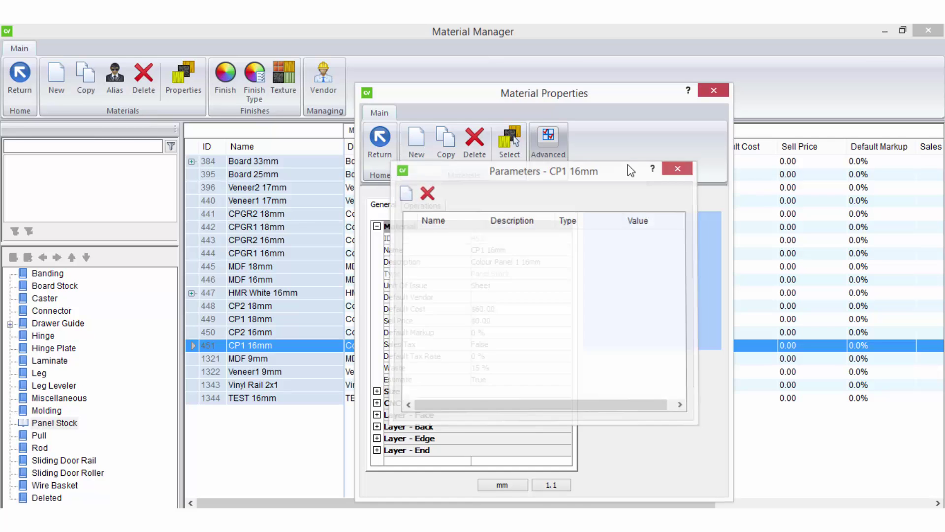
{"action": "left_click", "coordinate": [558, 157]}
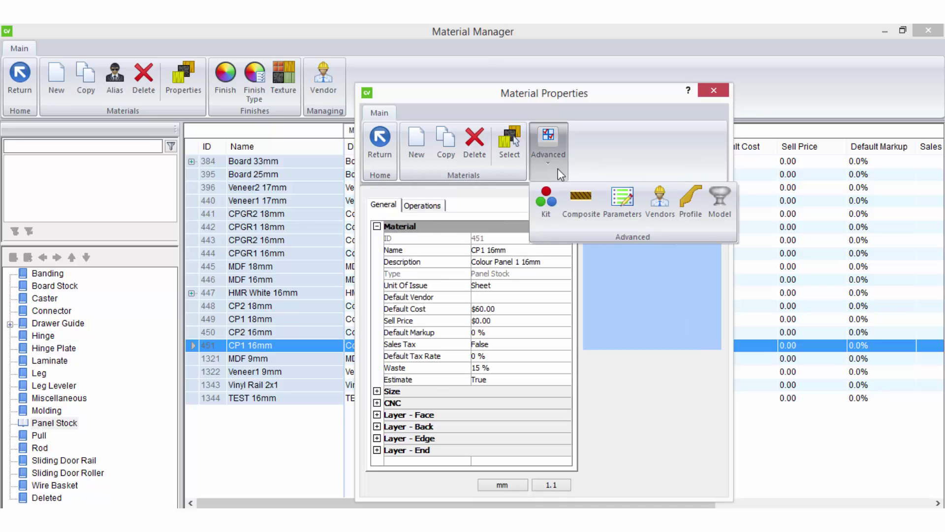
{"action": "left_click", "coordinate": [666, 211]}
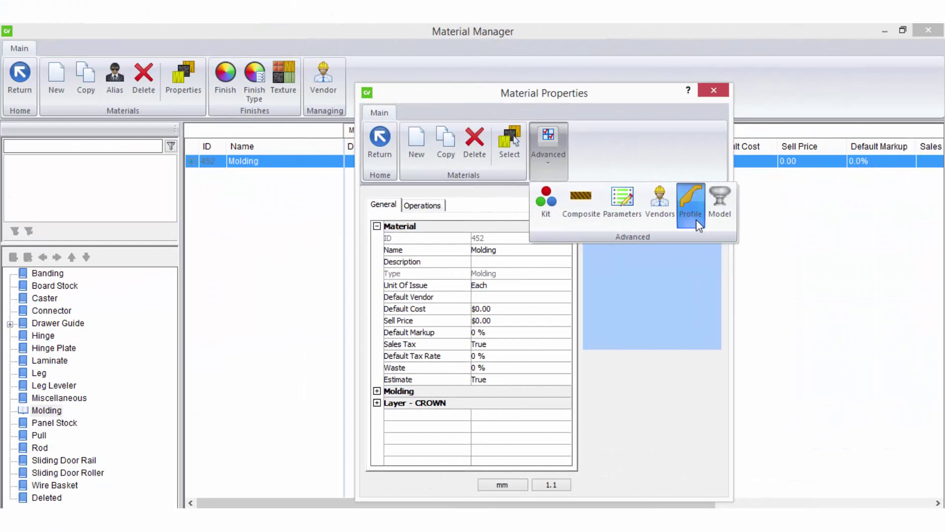
{"action": "left_click", "coordinate": [696, 219]}
{"action": "left_click_drag", "start_coordinate": [372, 306], "coordinate": [746, 384]}
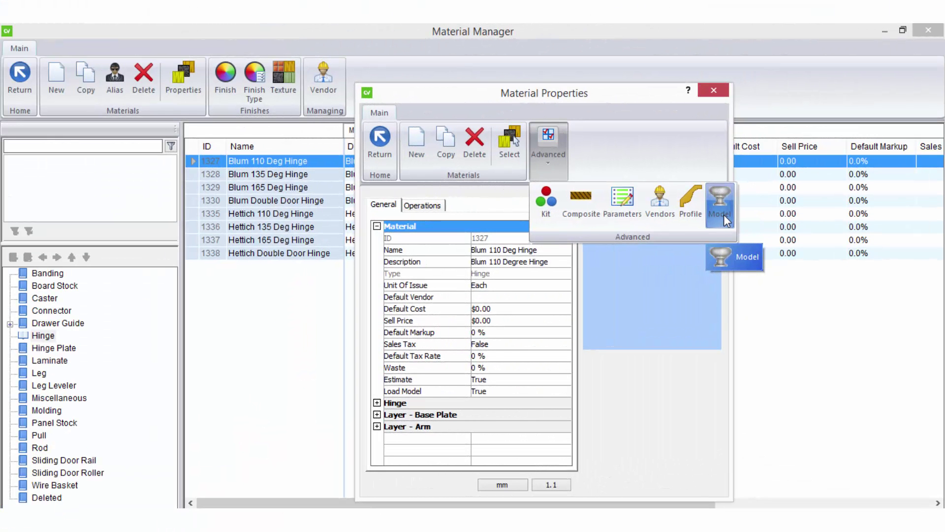
Step: View the Blum 110 Deg Hinge 3D model from an angled, zoomed view with filled shading
{"action": "left_click", "coordinate": [724, 215]}
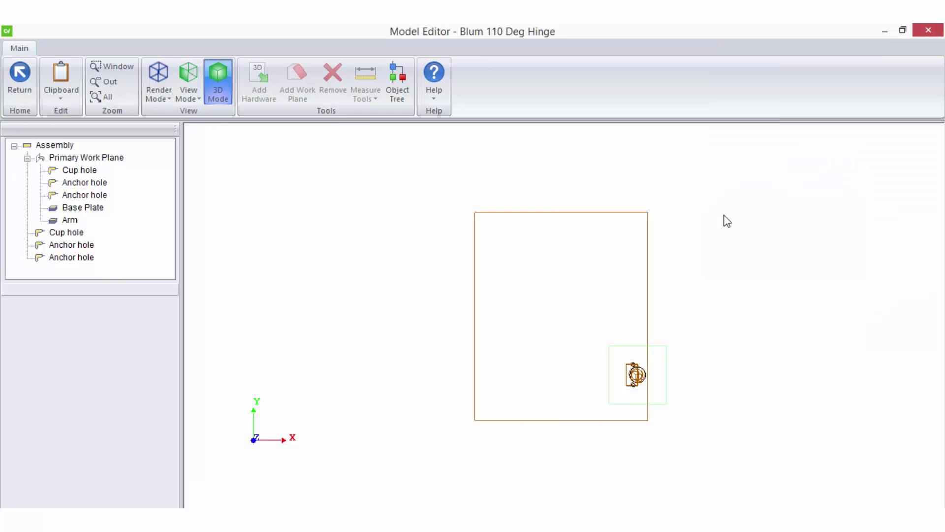
{"action": "left_click_drag", "start_coordinate": [653, 360], "coordinate": [618, 423]}
{"action": "scroll", "coordinate": [618, 416], "scroll_direction": "up", "scroll_amount": 6}
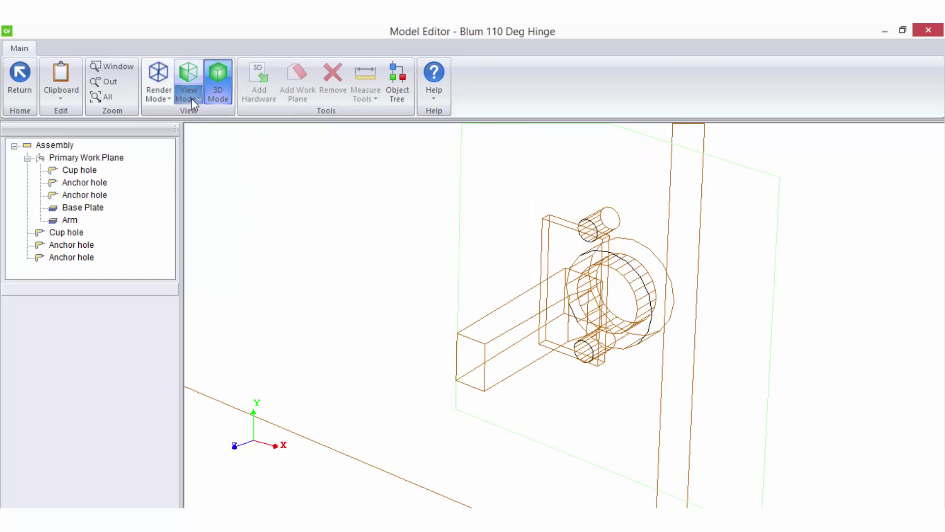
{"action": "left_click", "coordinate": [160, 96]}
{"action": "left_click", "coordinate": [181, 156]}
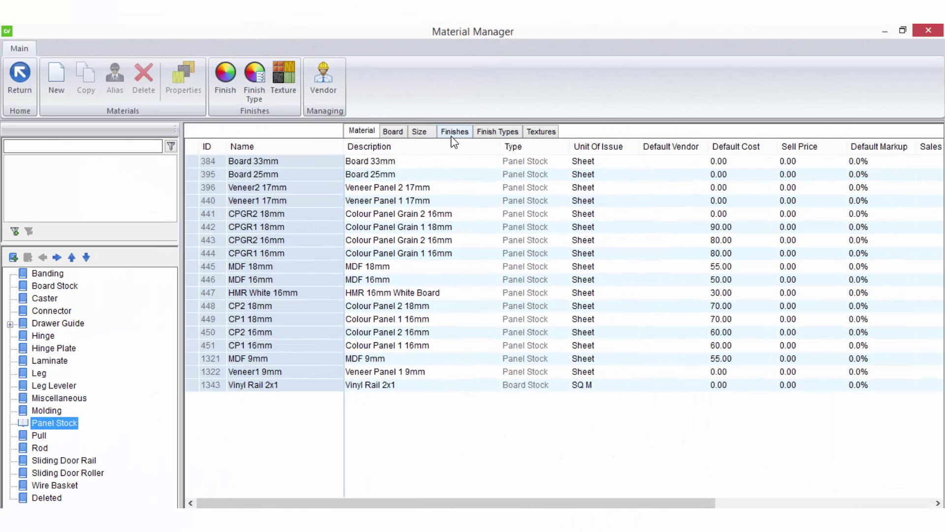
Step: Compare the finishes of HMR White 16mm and CP1 16mm, then display the finish type columns
{"action": "left_click", "coordinate": [455, 132]}
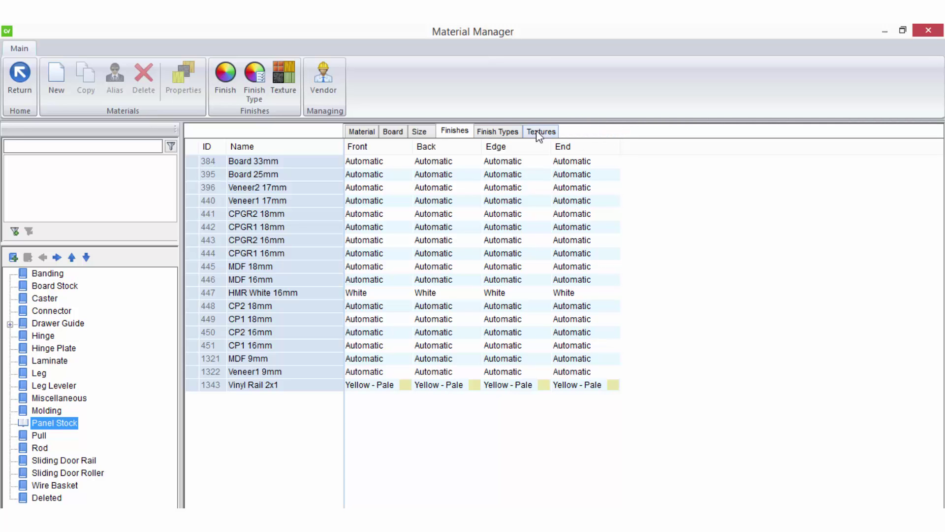
{"action": "left_click", "coordinate": [201, 292]}
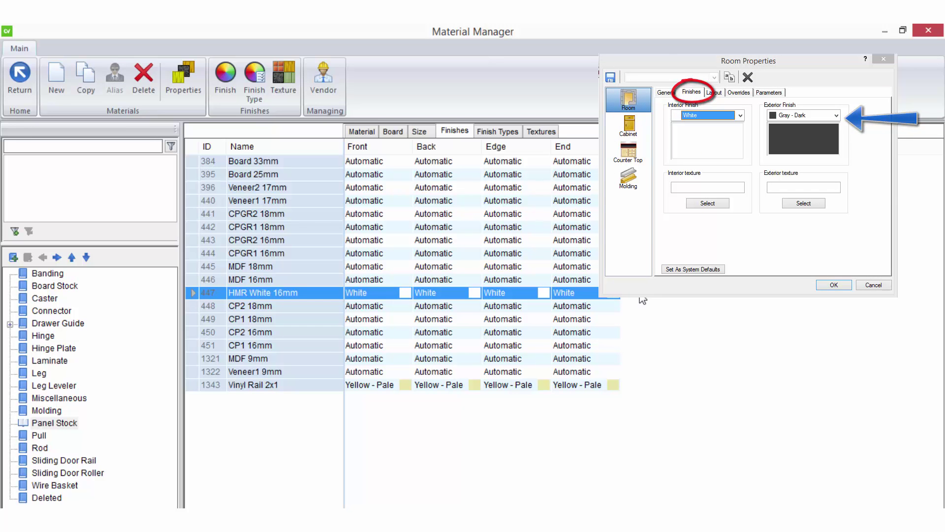
{"action": "left_click", "coordinate": [211, 345]}
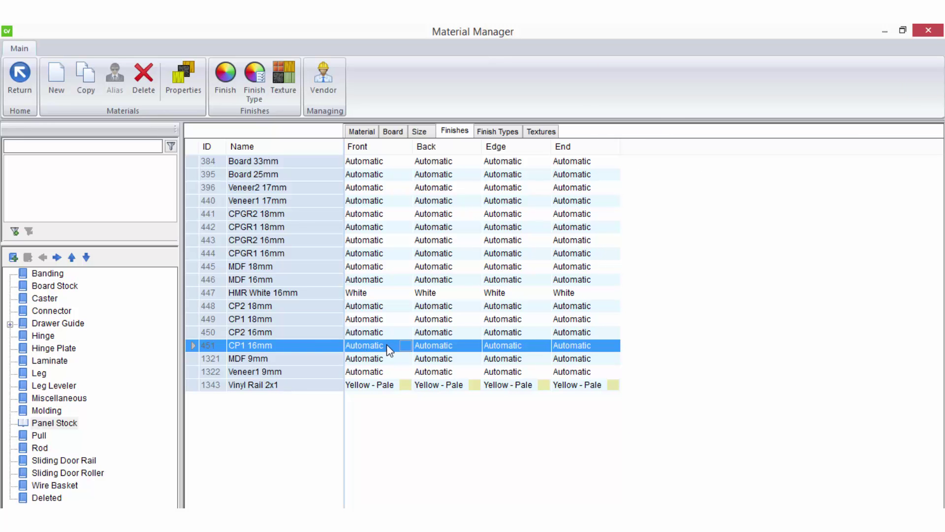
{"action": "left_click", "coordinate": [502, 131]}
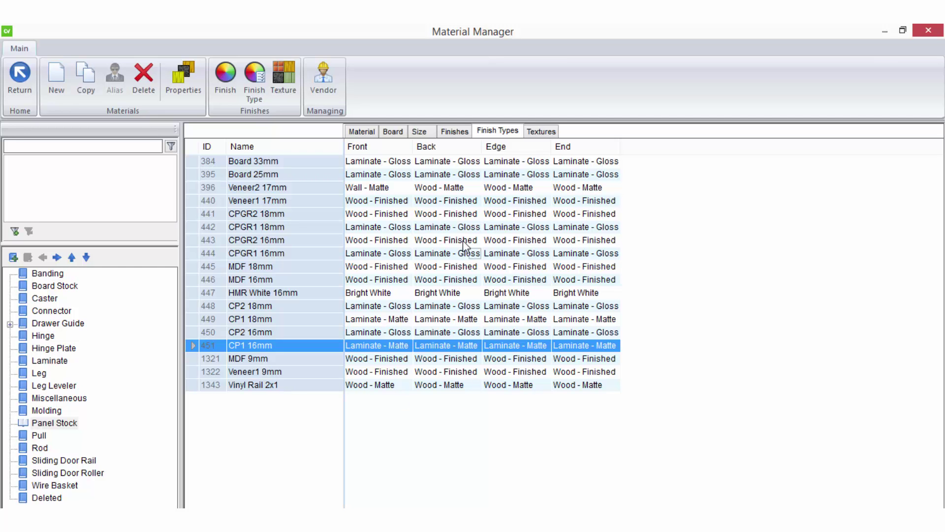
Step: Display the front, back, edge and end textures of each panel stock material
{"action": "left_click", "coordinate": [541, 132]}
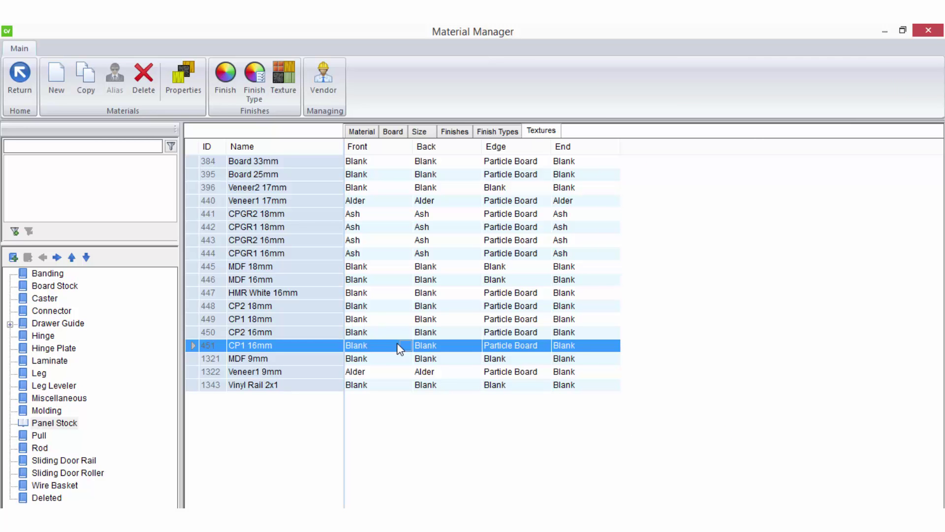
Step: Cycle through the finishes, finish types and textures grids, then review the Finish Type library
{"action": "left_click", "coordinate": [454, 131]}
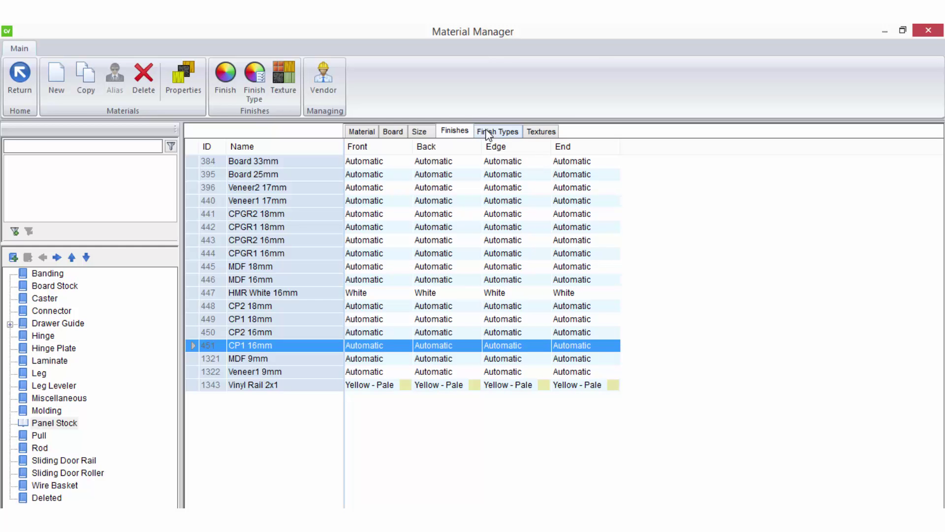
{"action": "left_click", "coordinate": [512, 131]}
{"action": "left_click", "coordinate": [541, 131]}
{"action": "left_click", "coordinate": [453, 131]}
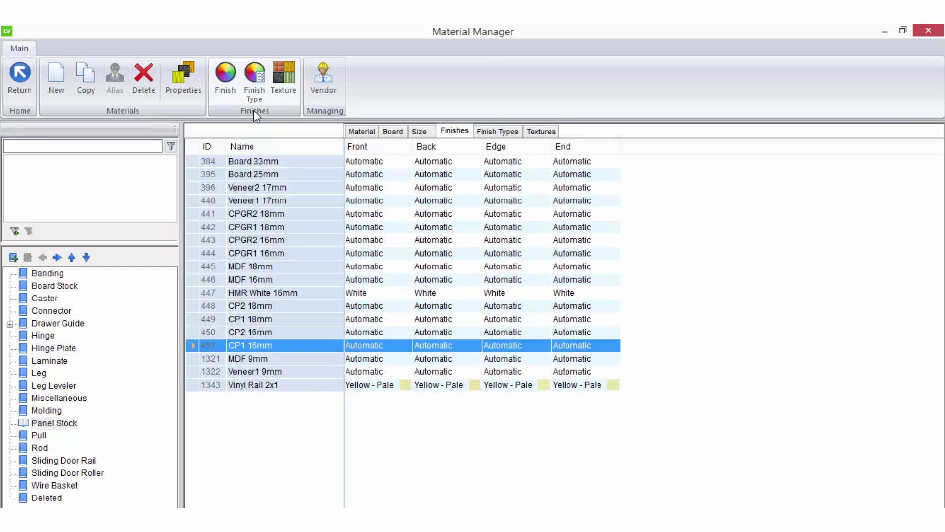
{"action": "left_click", "coordinate": [253, 94]}
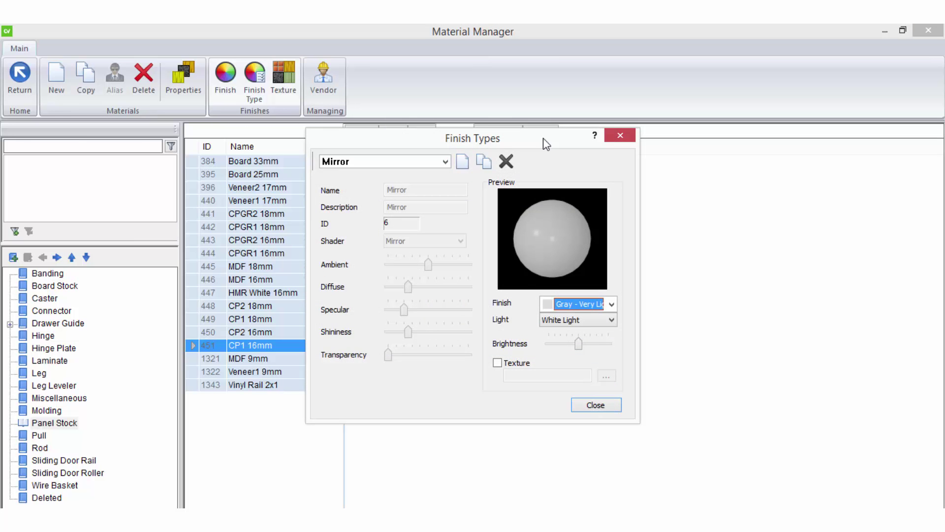
{"action": "left_click", "coordinate": [620, 135]}
Step: Review the Laminate textures in the Texture library and close it
{"action": "left_click", "coordinate": [287, 93]}
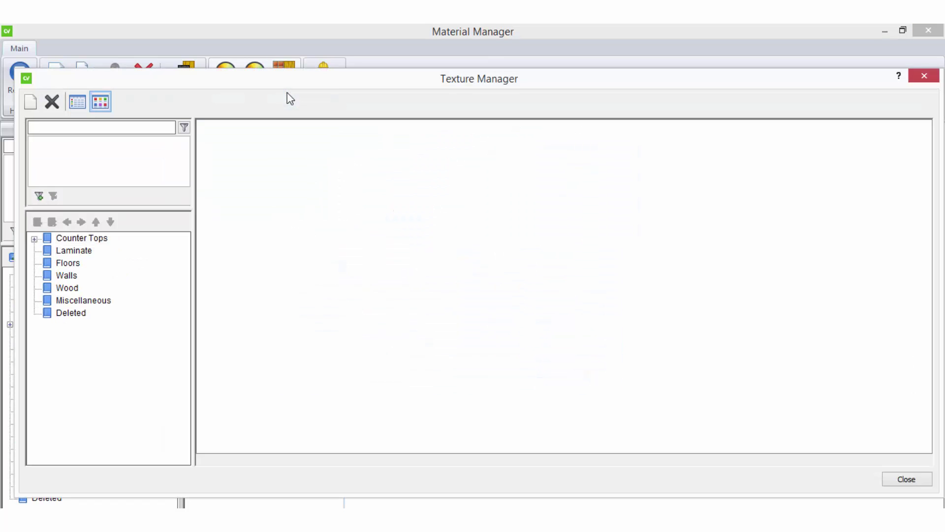
{"action": "left_click", "coordinate": [79, 252]}
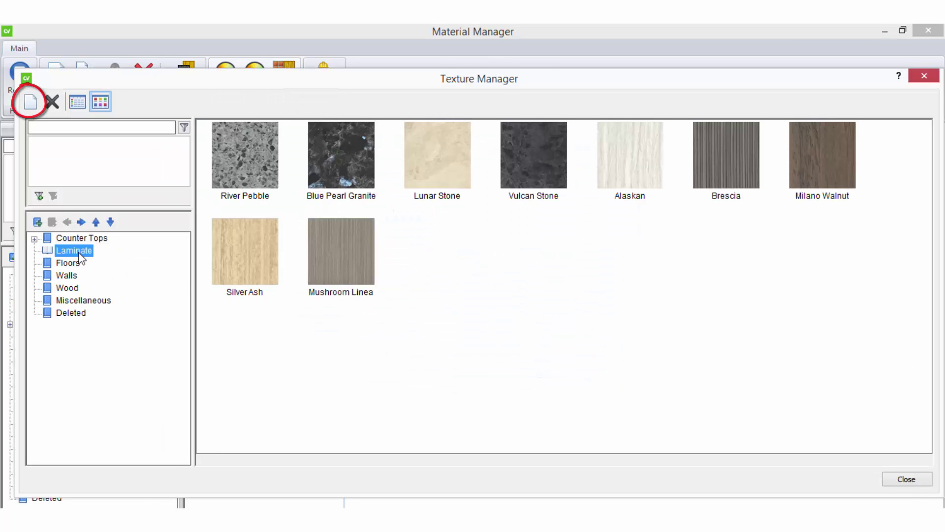
{"action": "left_click", "coordinate": [907, 483]}
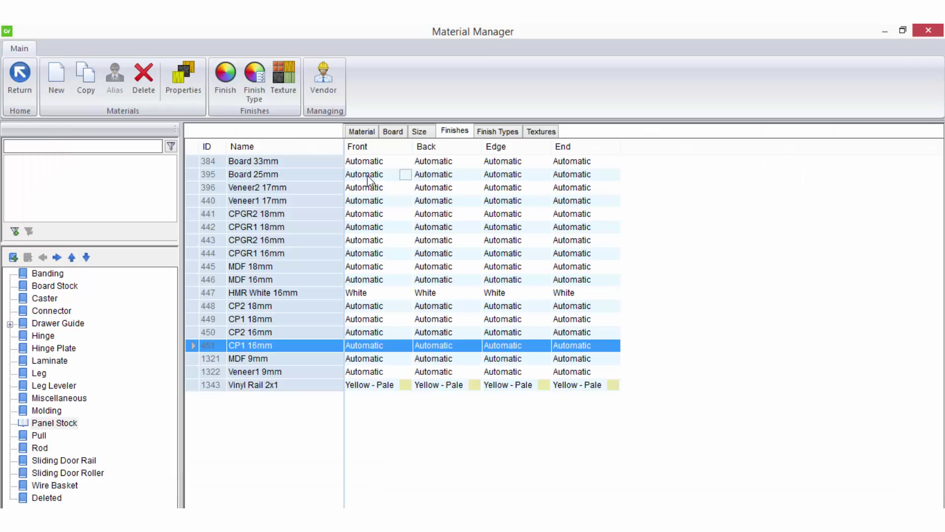
Step: Review the Vendors list, selecting Sample Supplier B, Sample Supplier A, then Sample Supplier B
{"action": "left_click", "coordinate": [323, 92]}
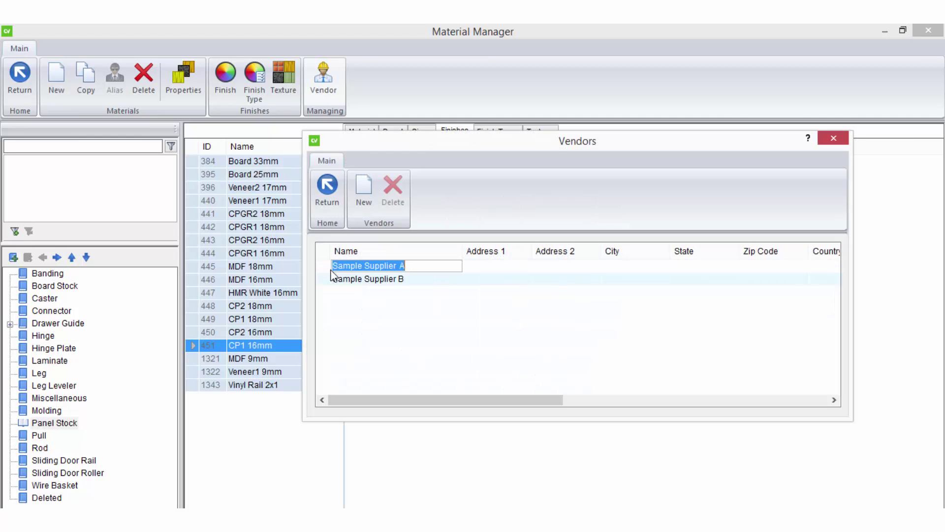
{"action": "left_click", "coordinate": [329, 281]}
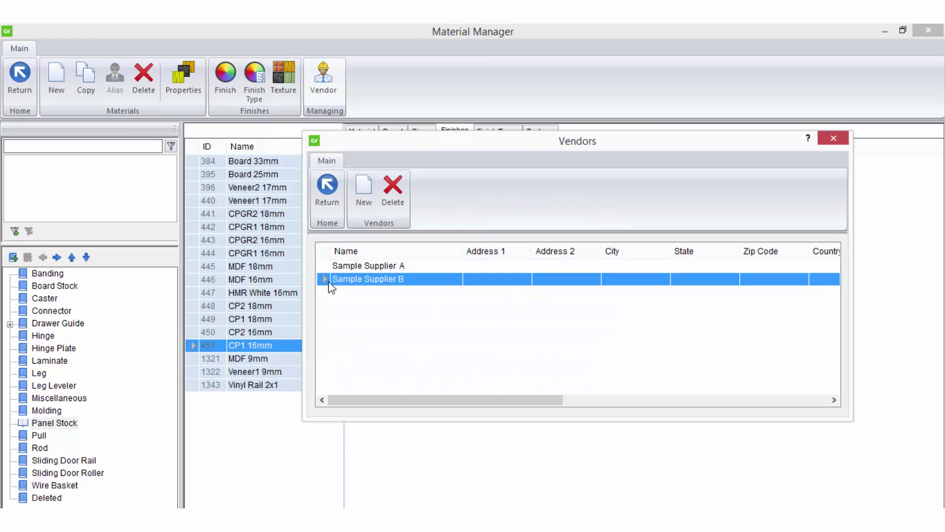
{"action": "left_click", "coordinate": [323, 268]}
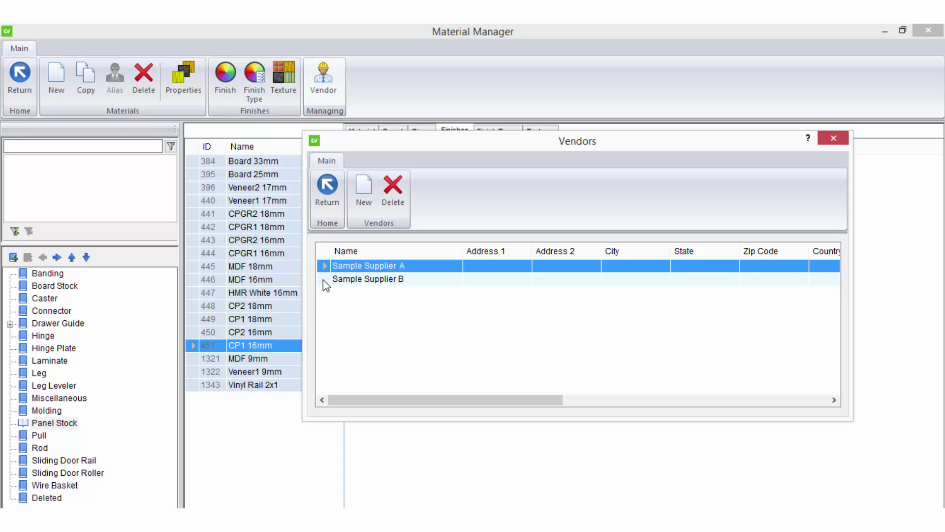
{"action": "left_click", "coordinate": [325, 281]}
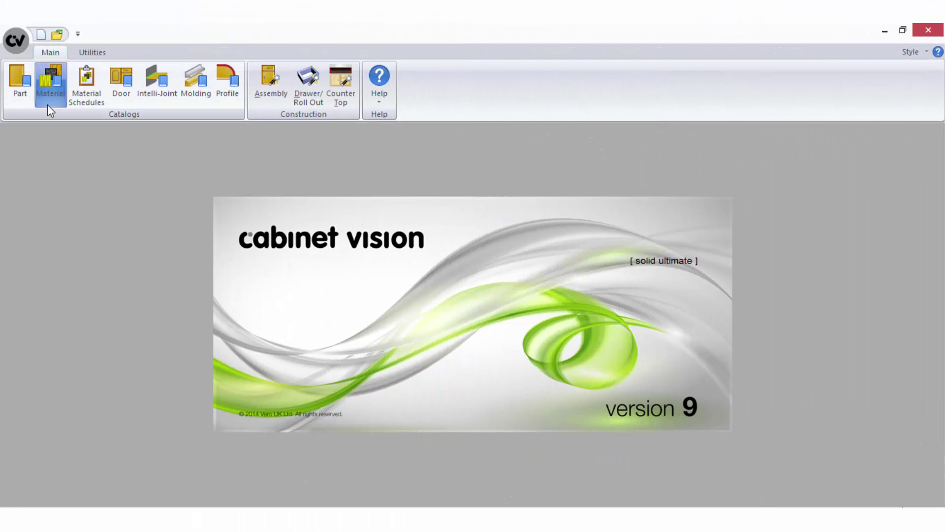
{"action": "left_click", "coordinate": [54, 90]}
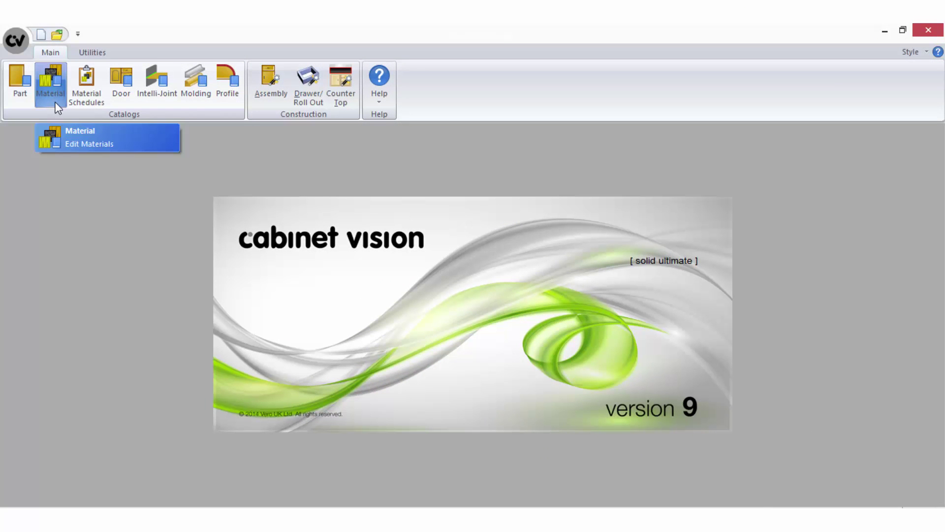